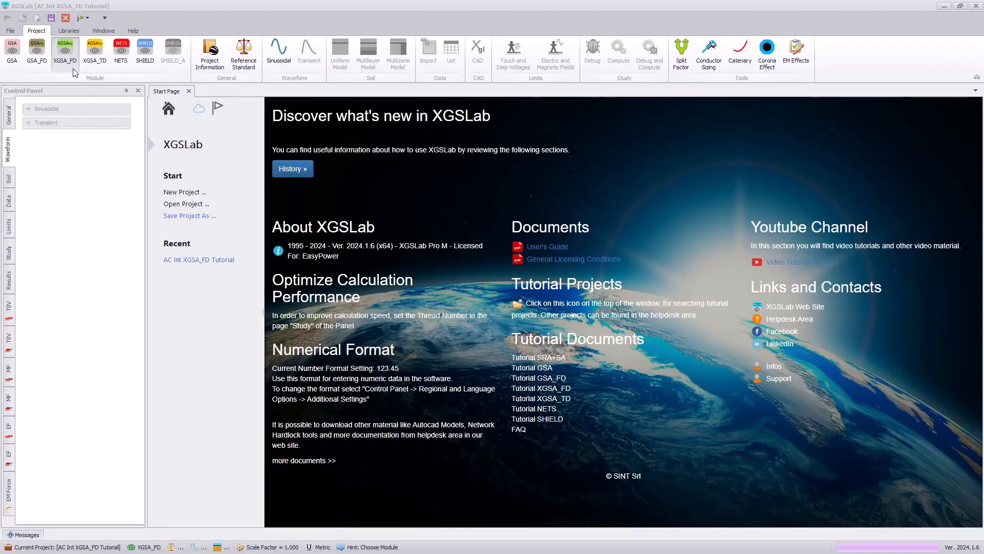
- Fill in the project information with the name "name" and description "general description", review the customer, designer and site pages, and apply it
click(209, 58)
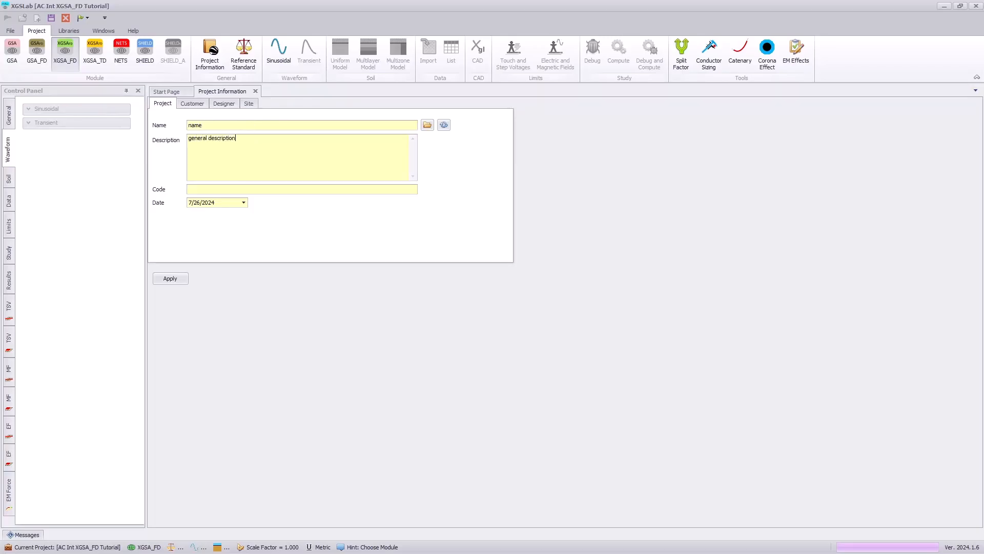
click(191, 104)
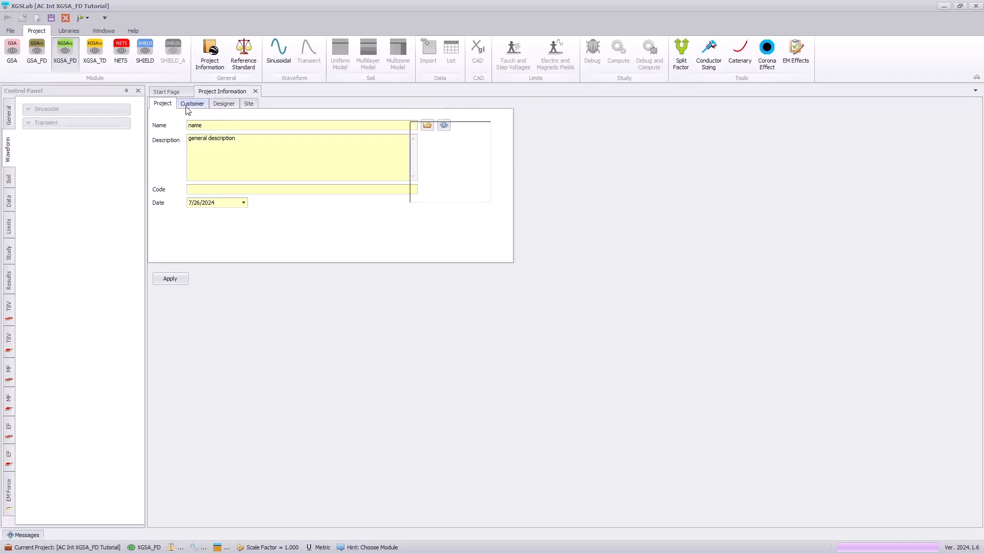
click(219, 105)
click(248, 103)
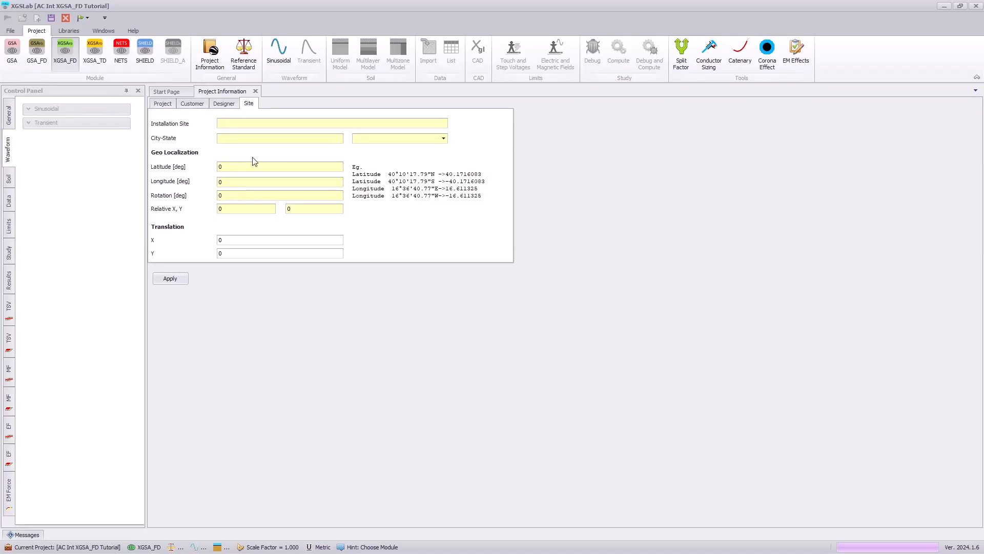
click(170, 278)
- Set the touch and step voltage reference standard to EN 50522:2022
click(243, 54)
click(121, 124)
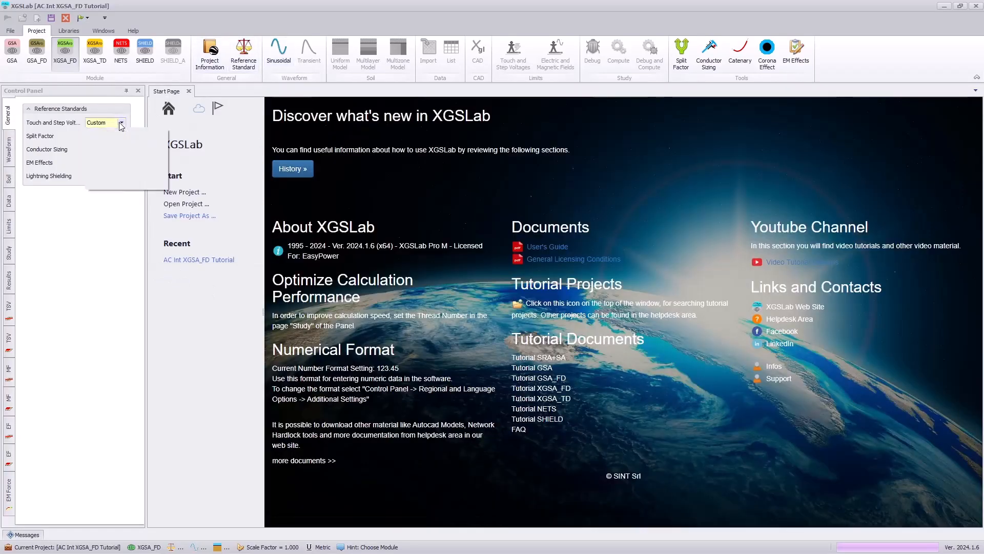
click(127, 187)
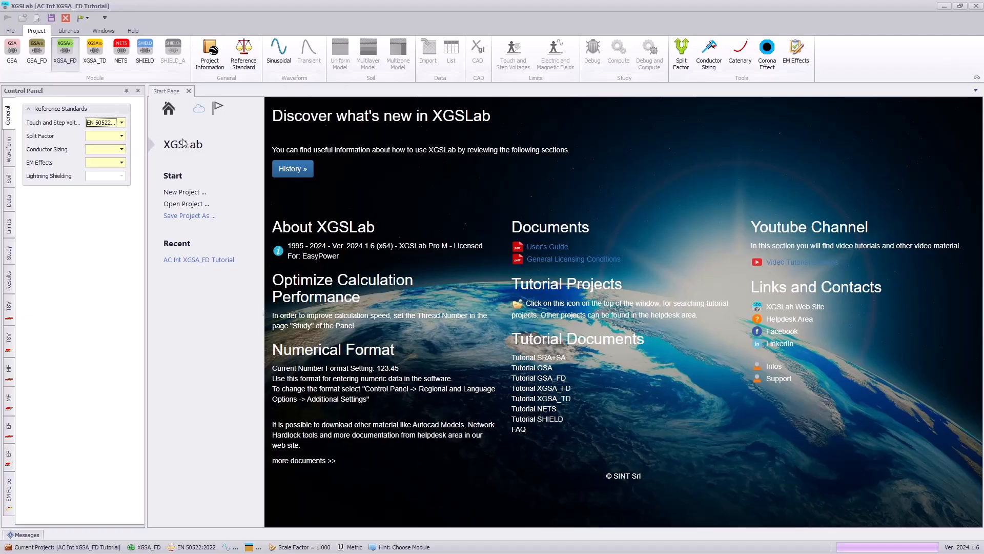
- Define a sinusoidal waveform with a frequency of 50 Hz and apply it
click(286, 60)
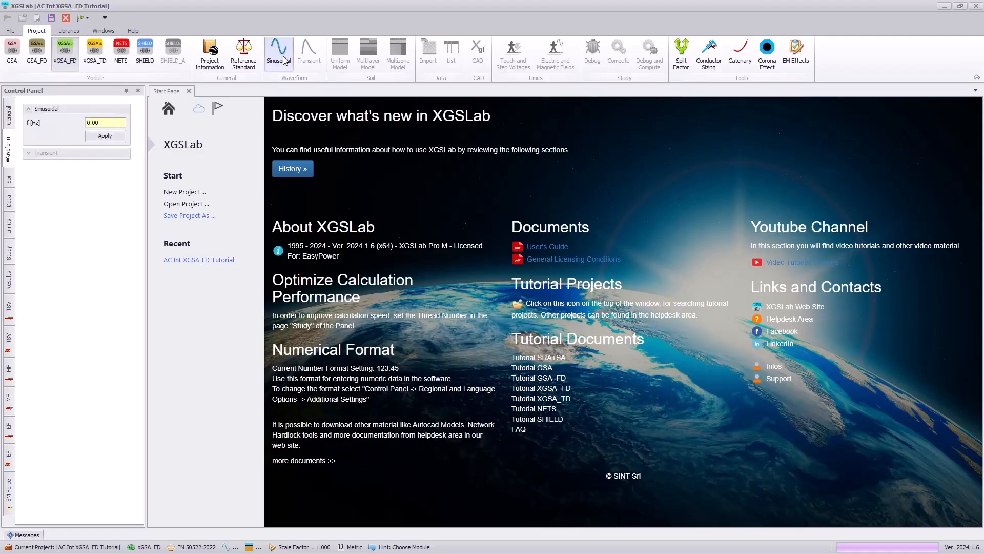
click(115, 123)
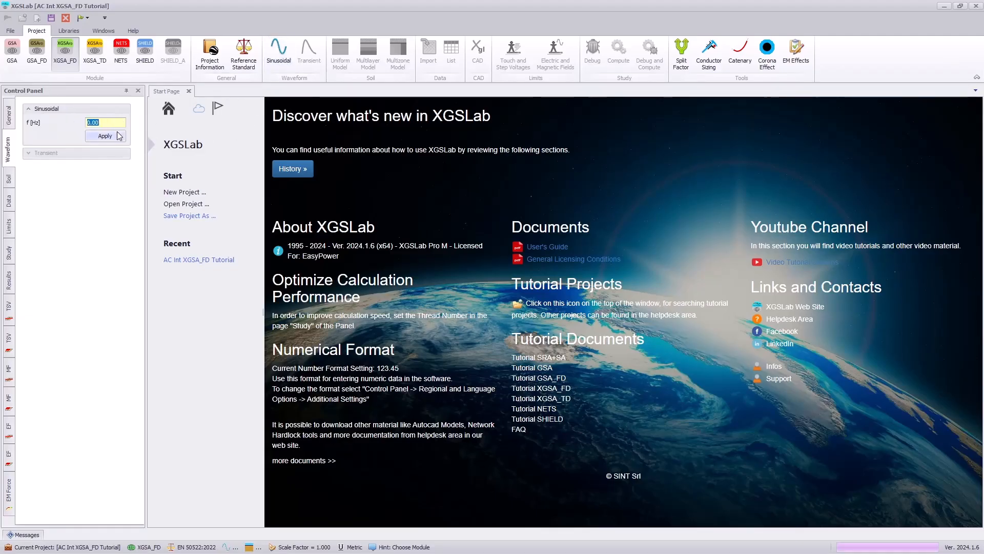
text(50)
click(114, 134)
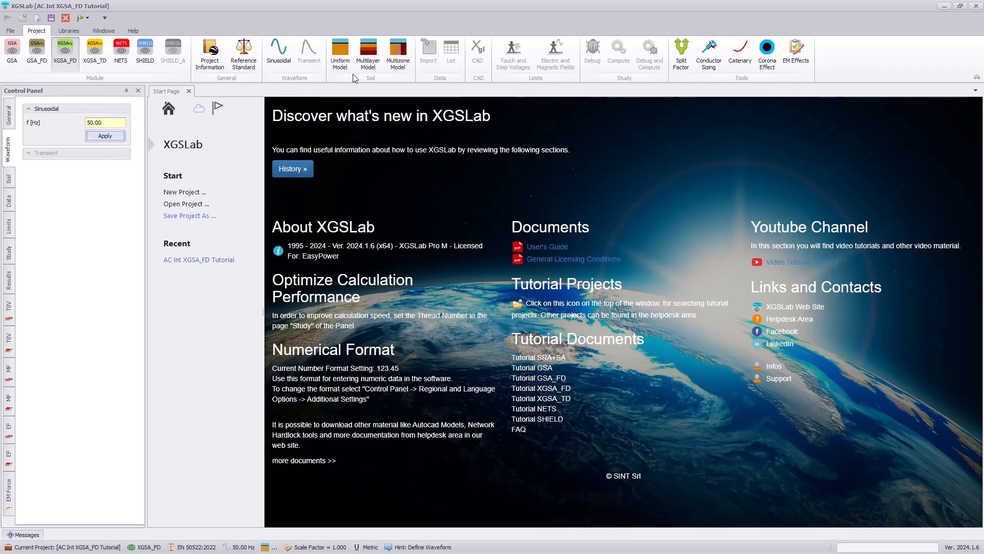
- Define a uniform soil model with a low-frequency resistivity of 100 Ωm
click(340, 57)
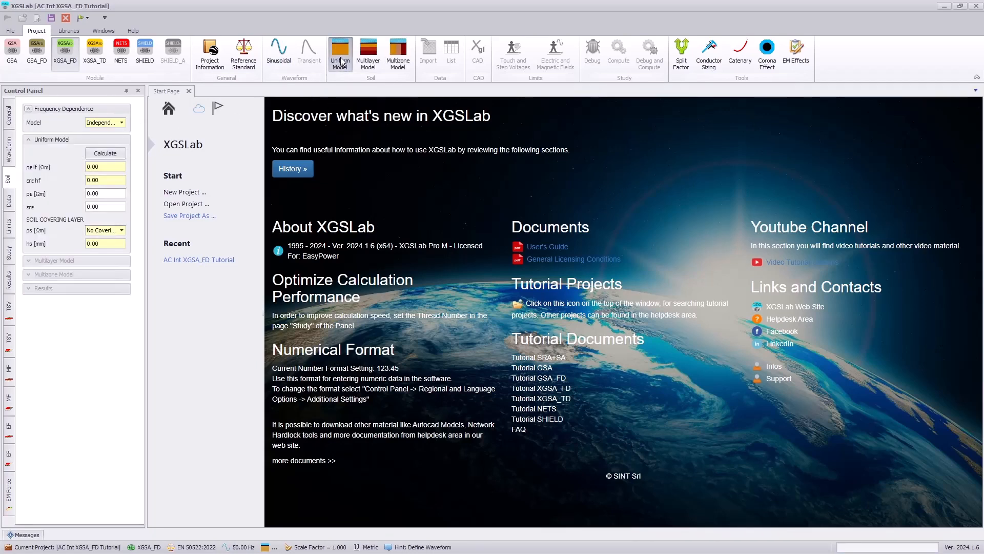
click(118, 168)
text(10)
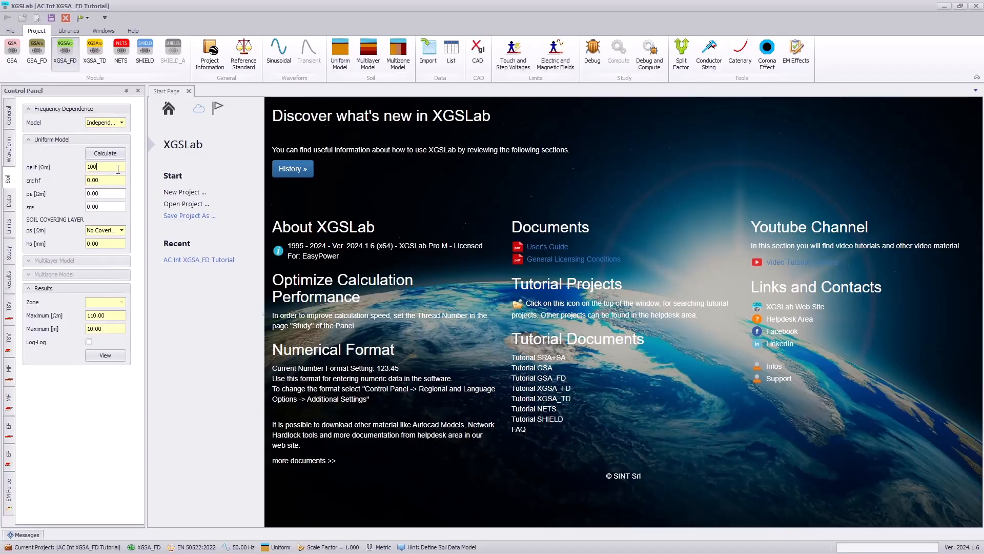
key(Return)
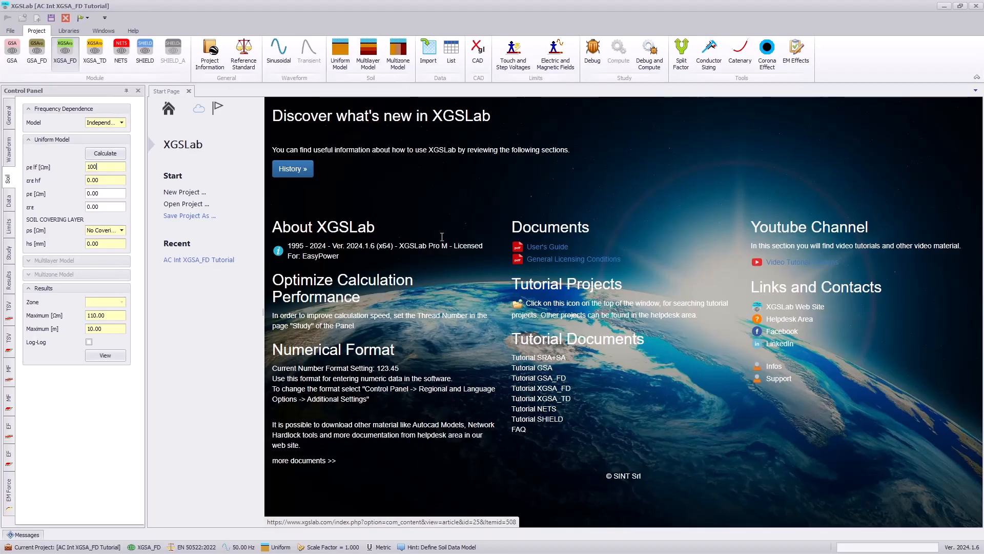
- View the power line layout in MicroStation and select 1.1_Tutorial XGSA_FD Interference.dwg as the import drawing at 1 m per CAD unit
click(428, 59)
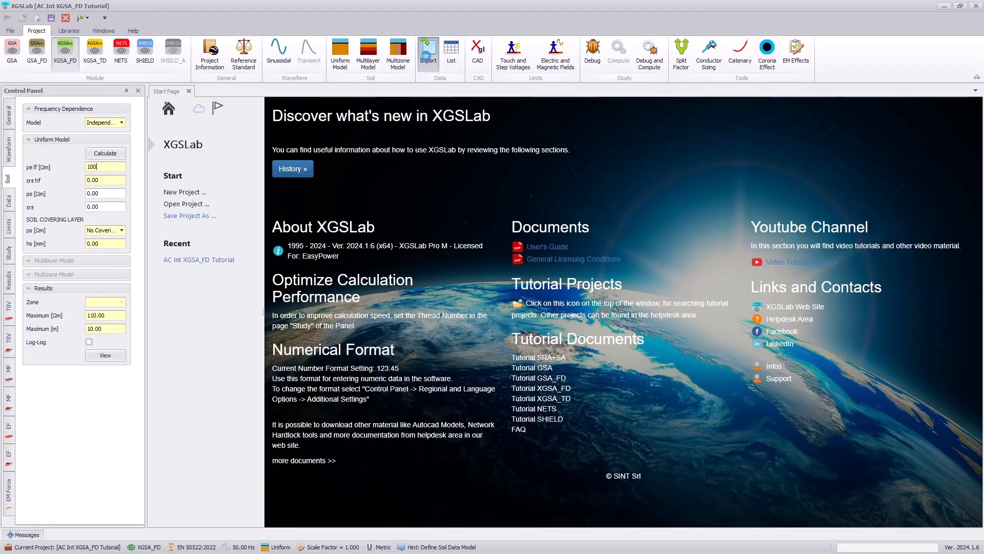
click(491, 299)
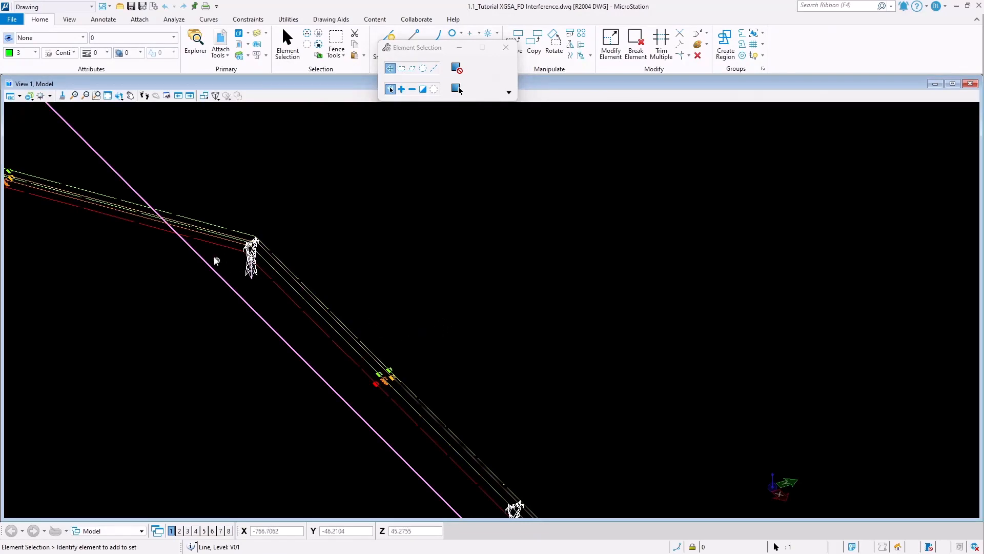
scroll(204, 238, up, 3)
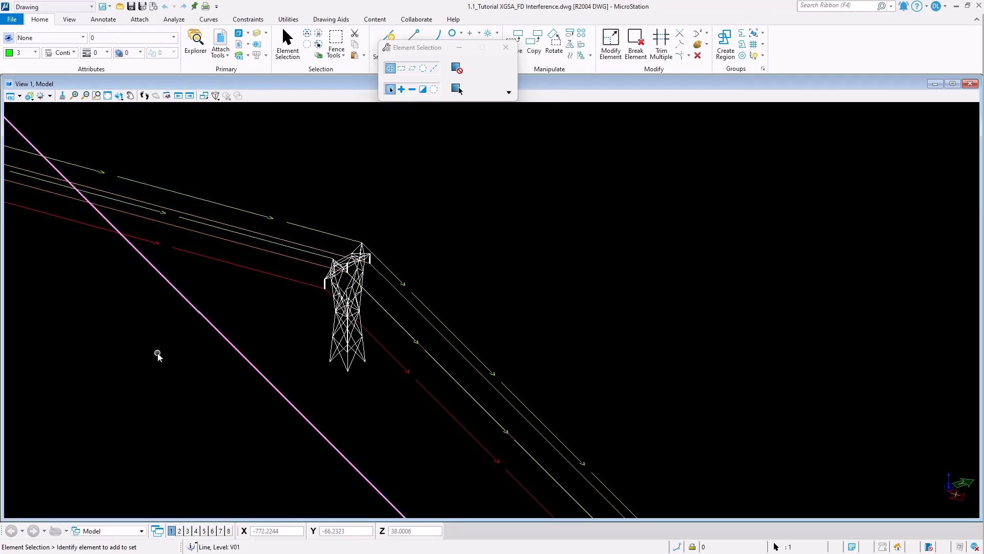
scroll(306, 356, down, 5)
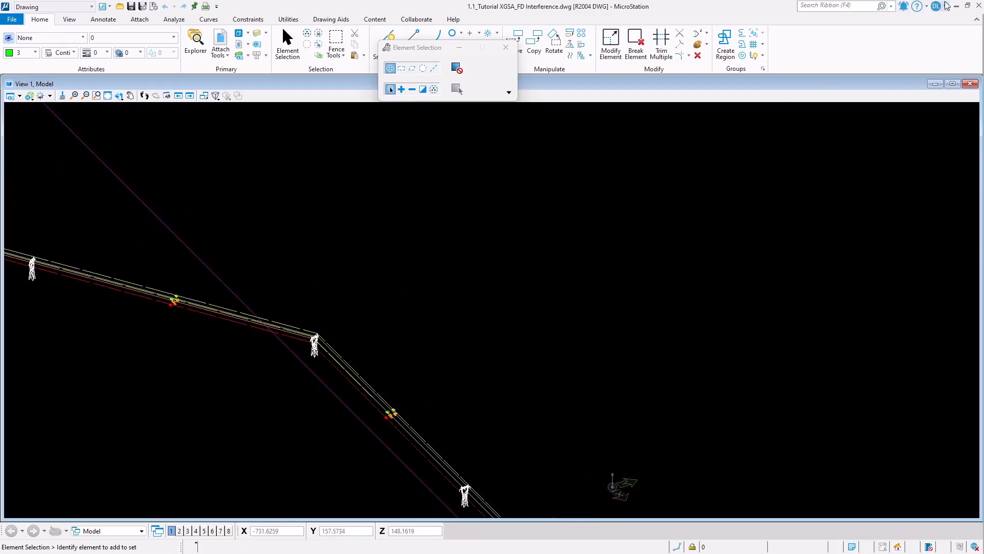
click(956, 6)
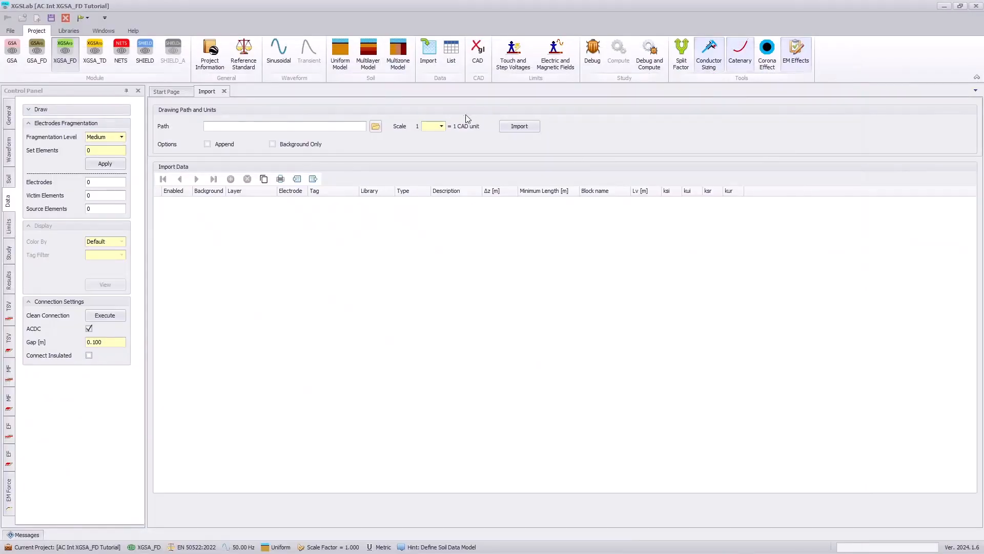
click(376, 128)
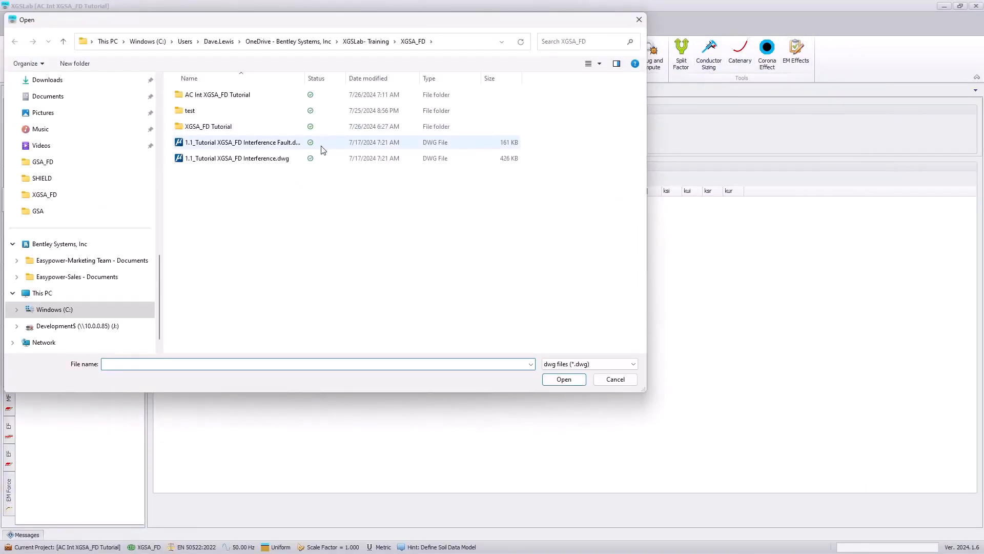
double_click(269, 162)
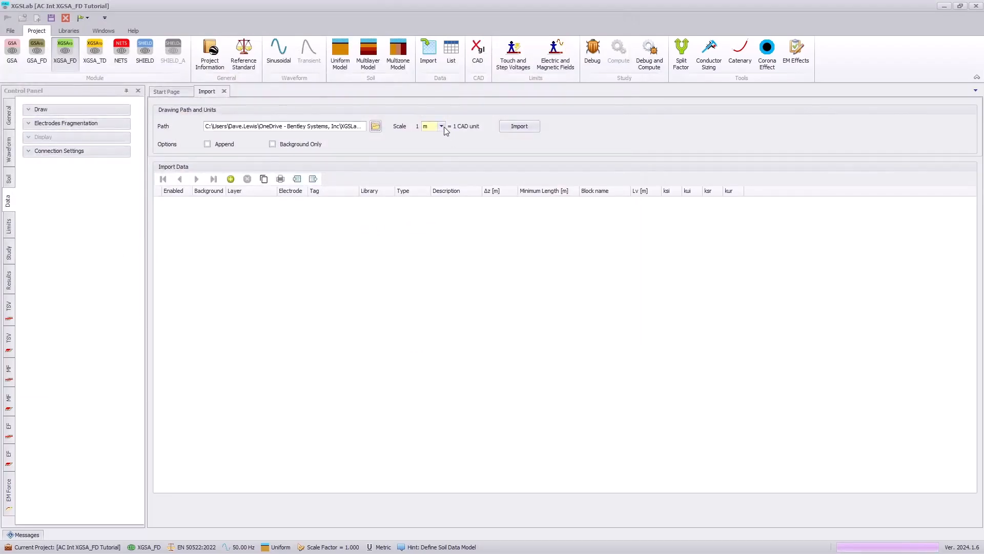
- Add an import record for layer E01 with electrode 1, library Lines, type Overhead Line, description Tutorial_L2 and tag PhA
click(230, 179)
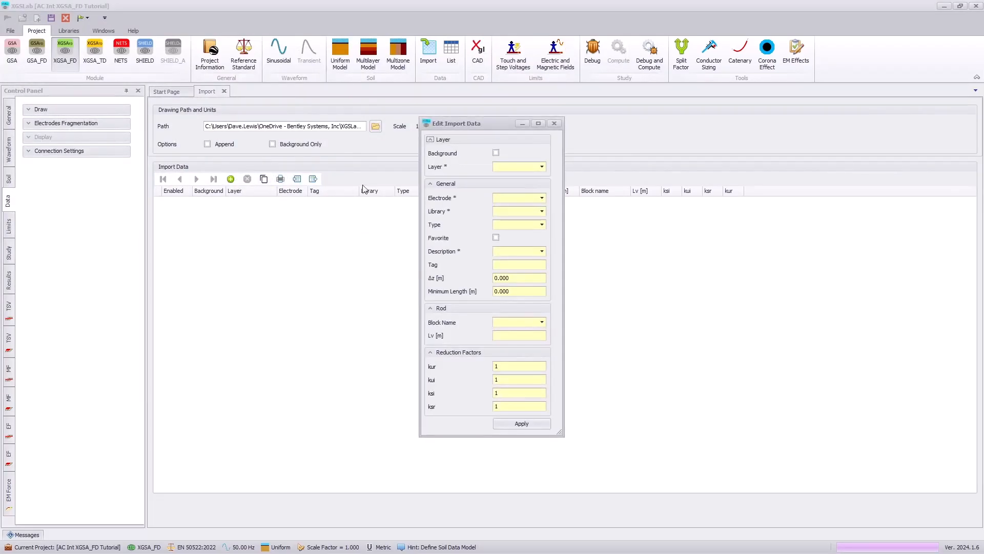
click(542, 167)
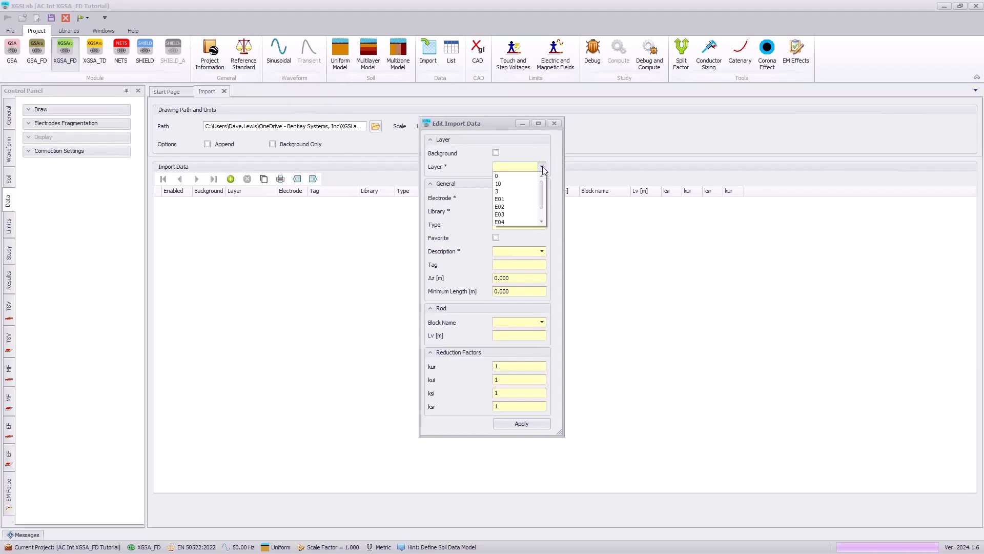
click(511, 200)
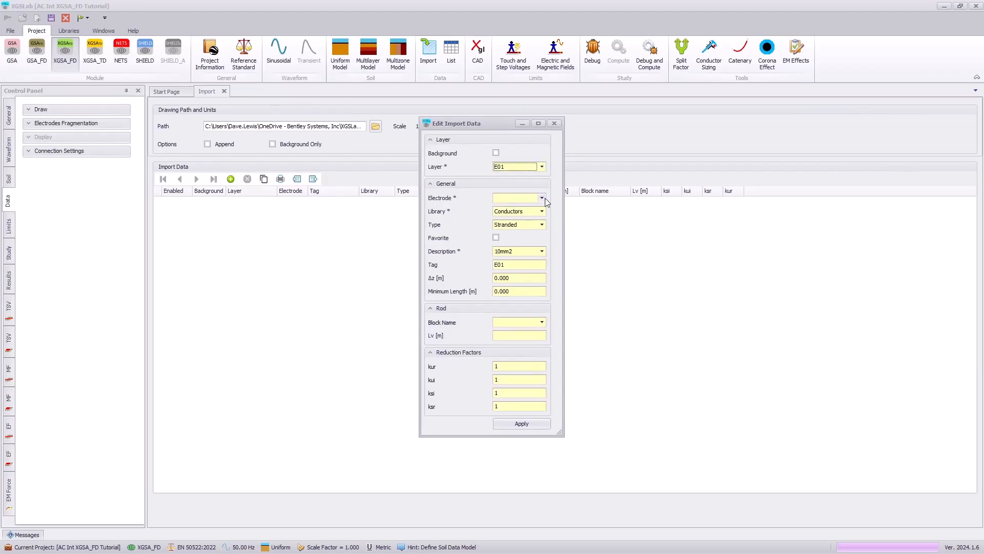
click(541, 198)
click(511, 207)
click(542, 211)
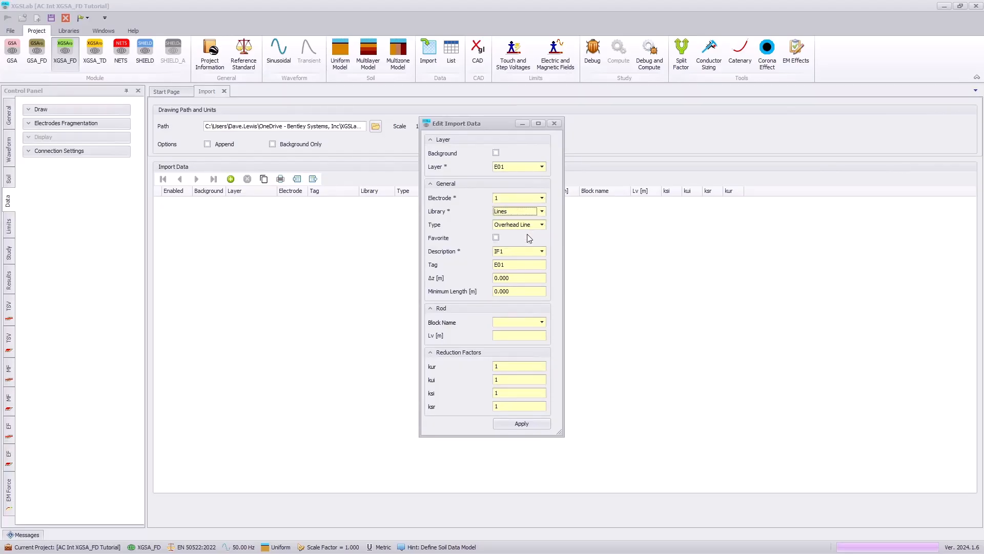
click(542, 252)
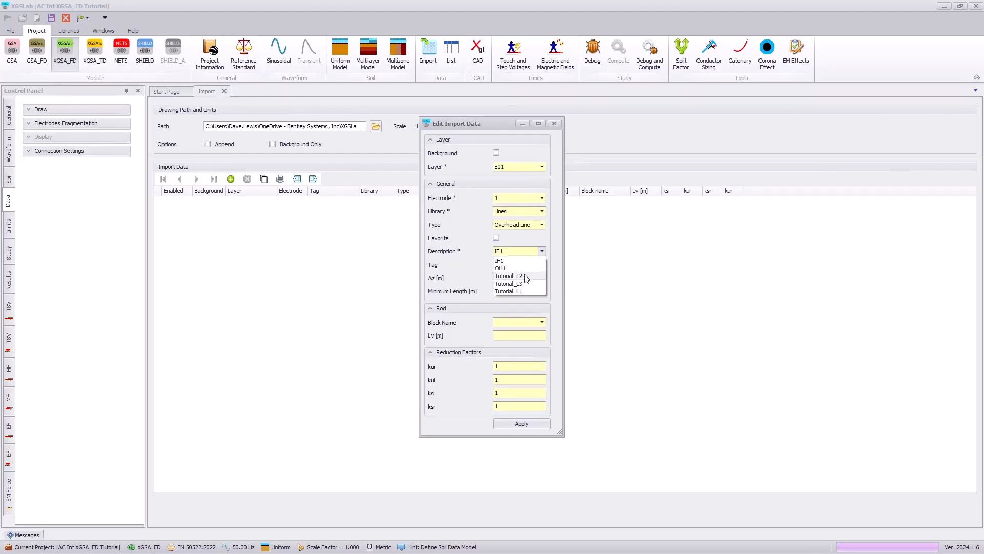
click(526, 277)
click(520, 263)
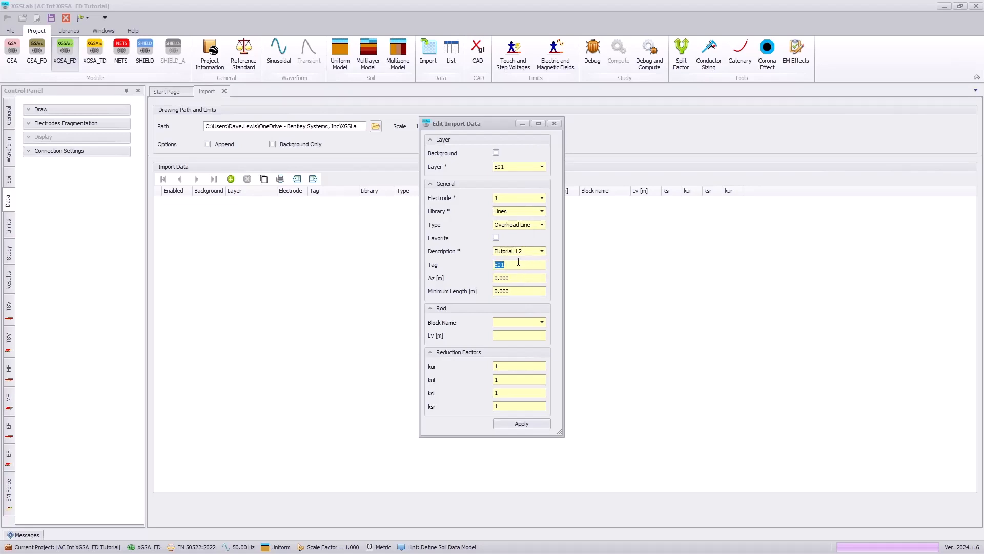
text(PhA)
click(537, 423)
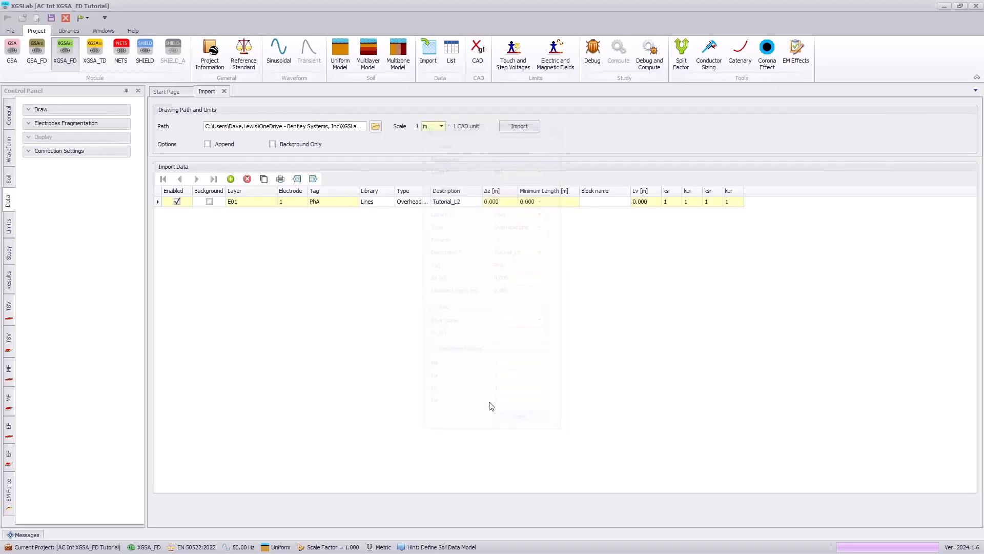
- Duplicate the PhA import record three times
click(264, 179)
click(263, 180)
click(264, 179)
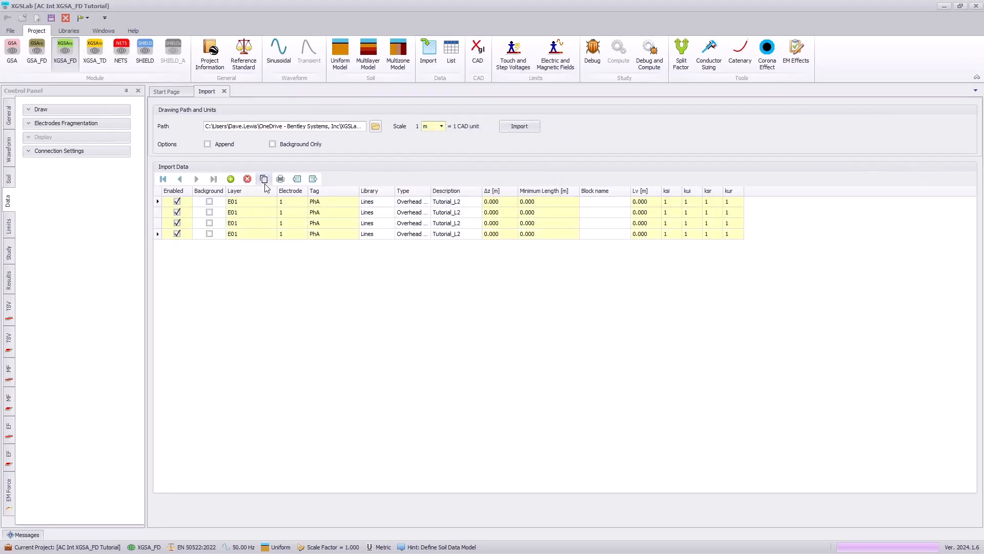
- Edit the second import record to use layer E02, electrode 2 and tag Ph2
right_click(259, 212)
click(290, 228)
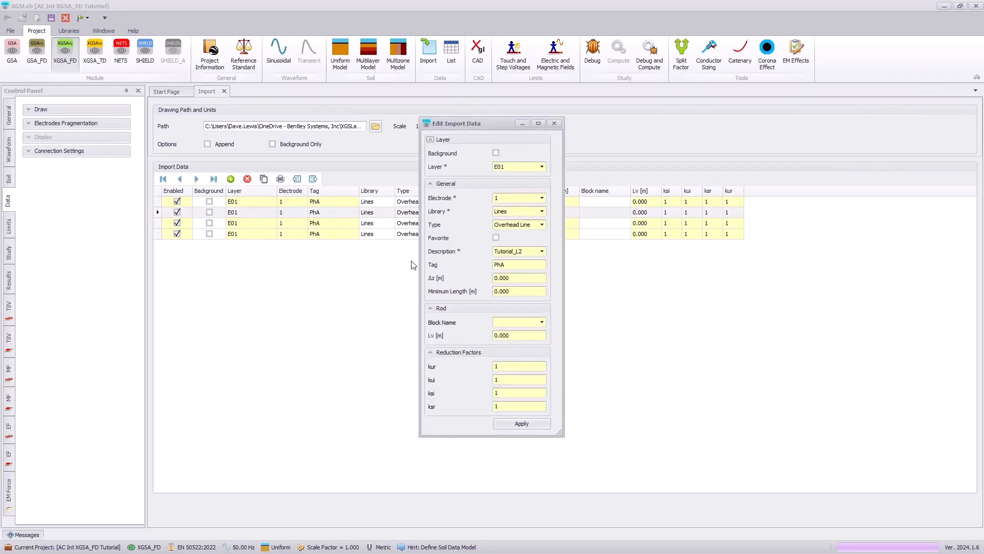
click(542, 167)
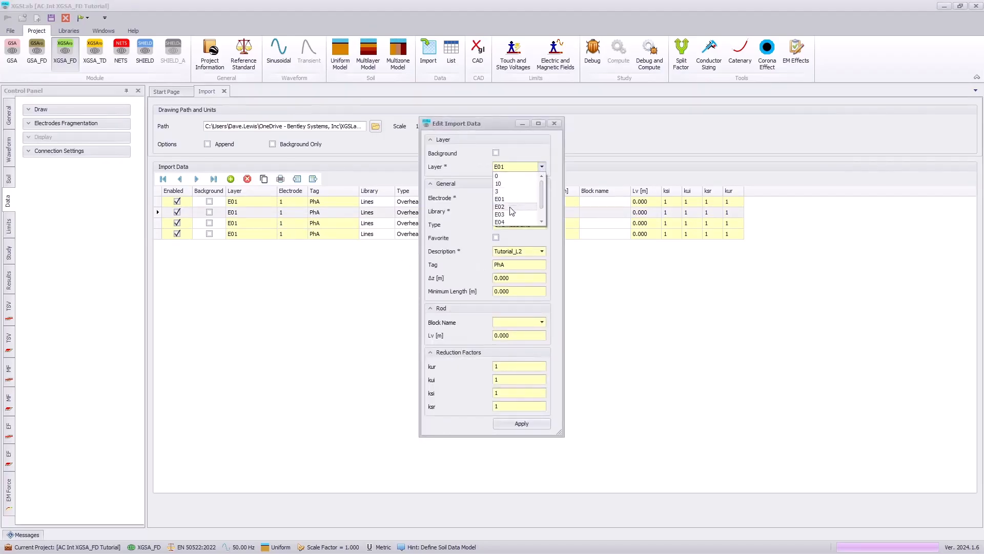
click(525, 206)
click(542, 198)
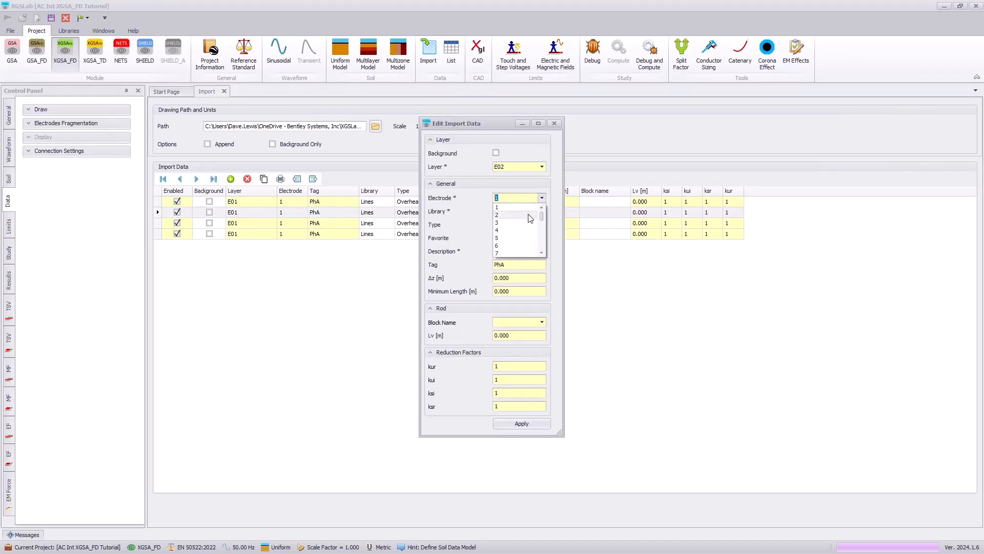
click(530, 218)
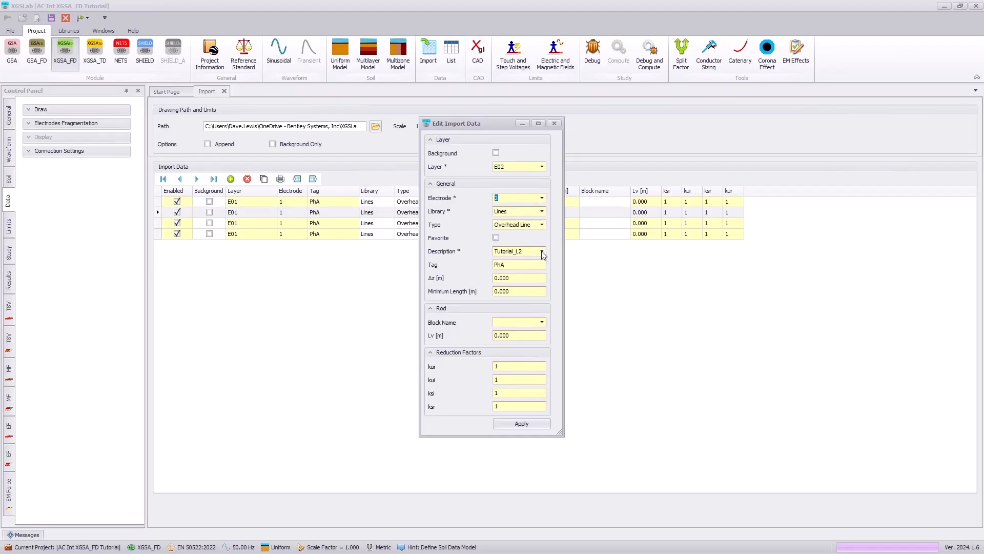
click(531, 266)
click(522, 424)
- Edit the third import record to use layer E03, electrode 3 and tag PhC
right_click(253, 224)
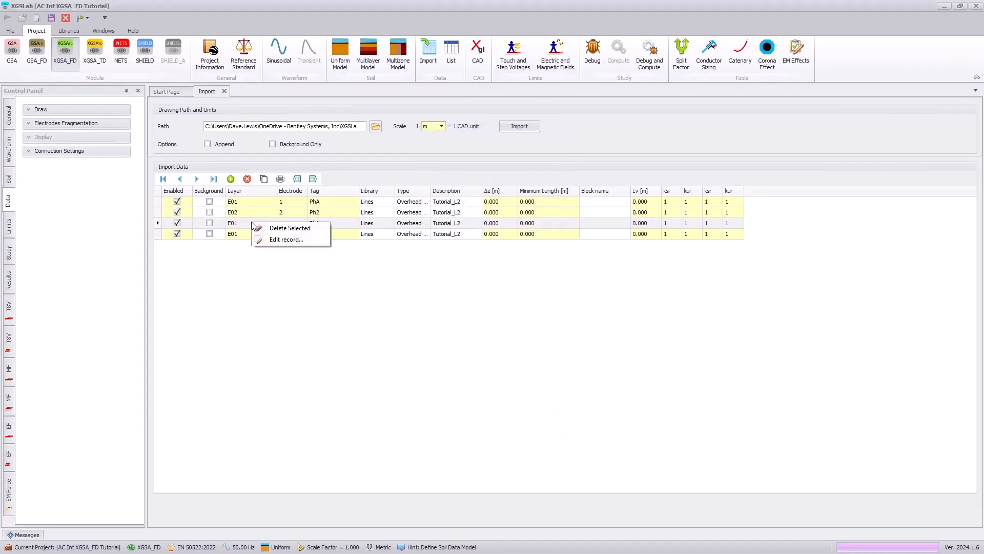
click(286, 239)
click(542, 167)
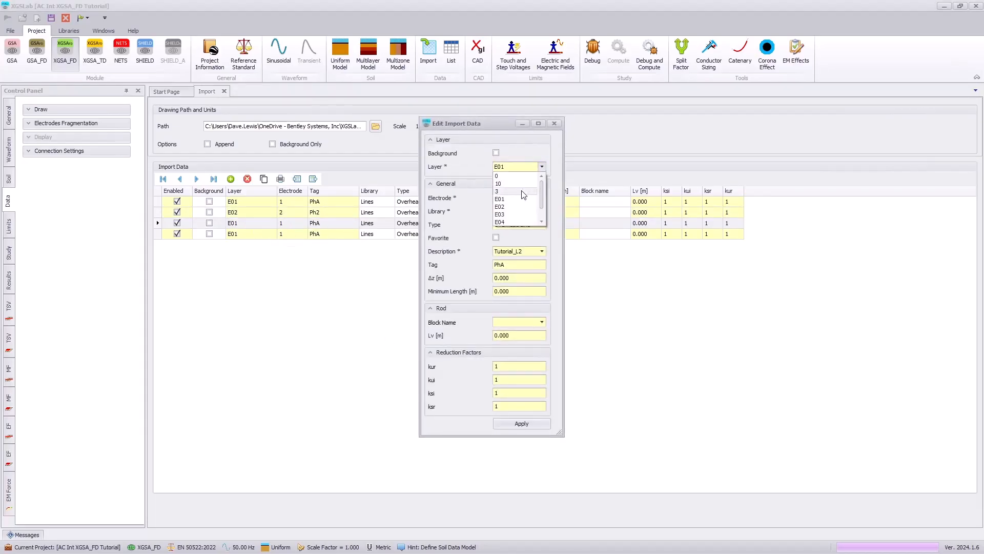
click(513, 215)
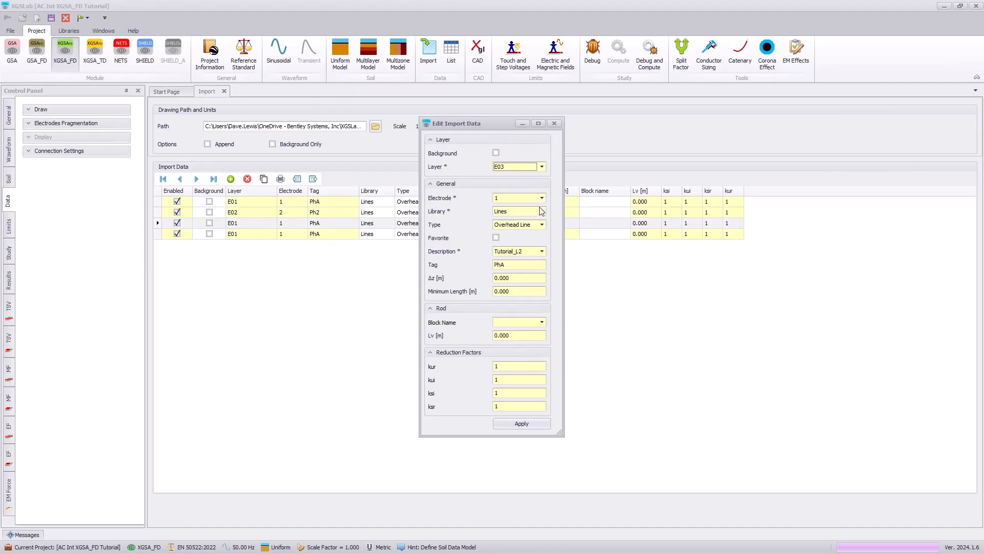
click(542, 198)
click(528, 228)
click(536, 262)
click(522, 423)
- Edit the fourth import record to use layer E04, electrode 4, description OH1 and tag OH
right_click(263, 234)
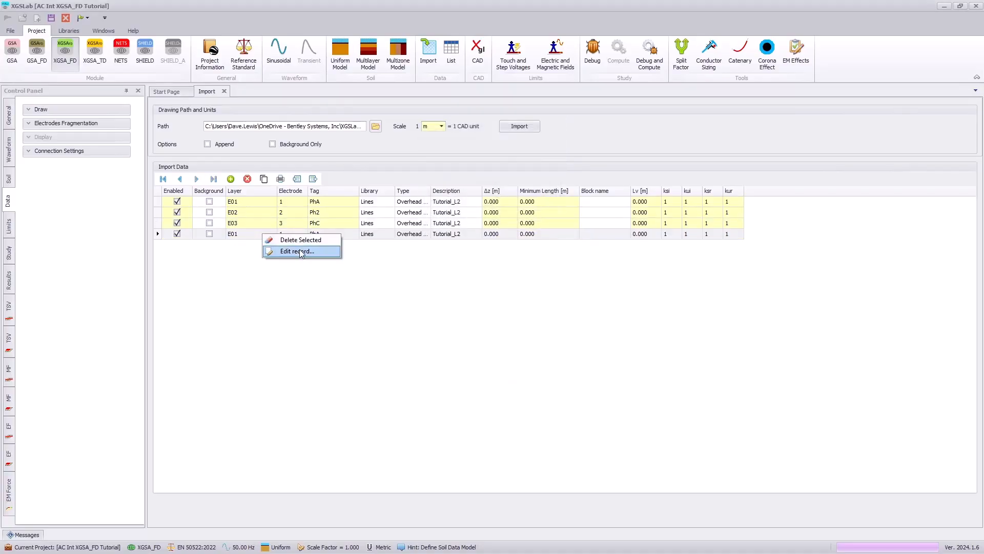
click(301, 252)
click(540, 168)
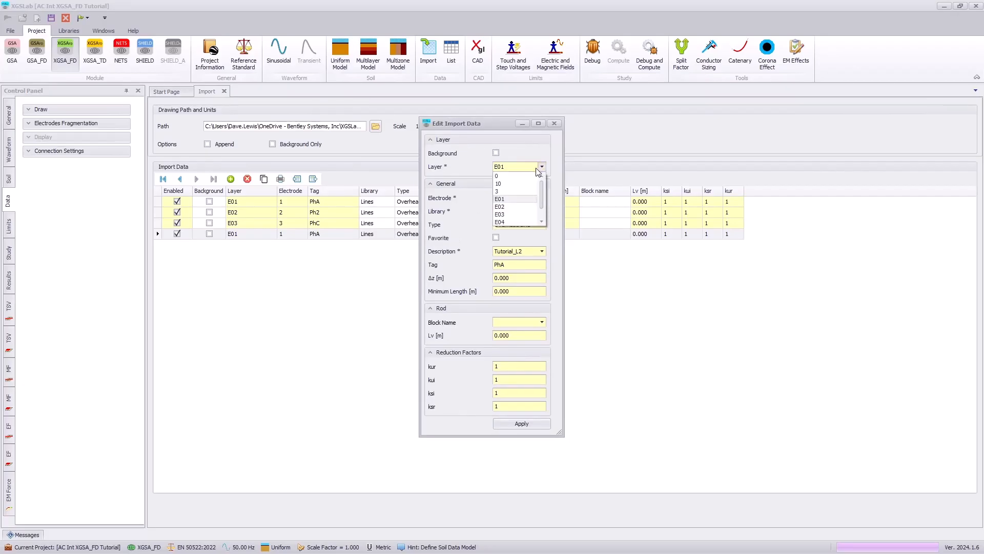
click(516, 226)
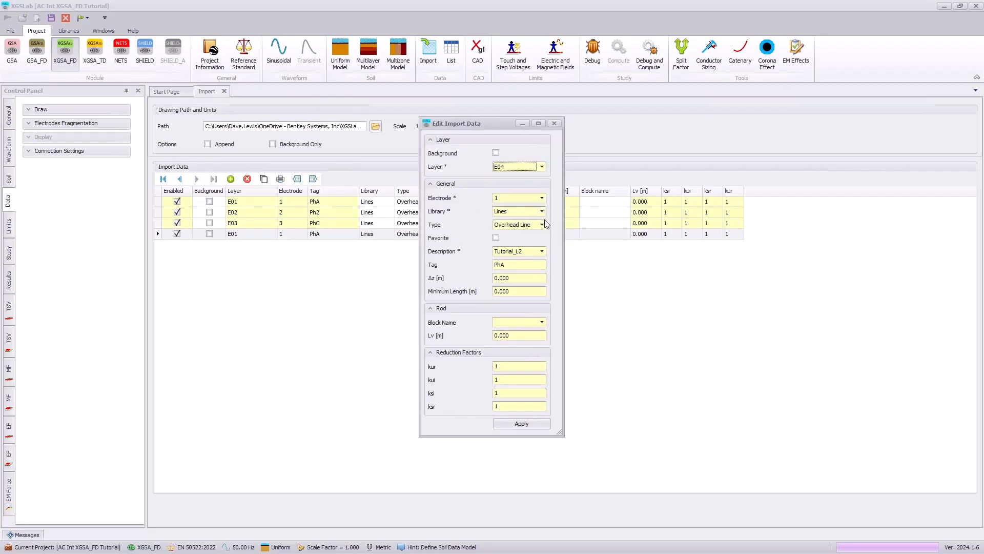
click(541, 252)
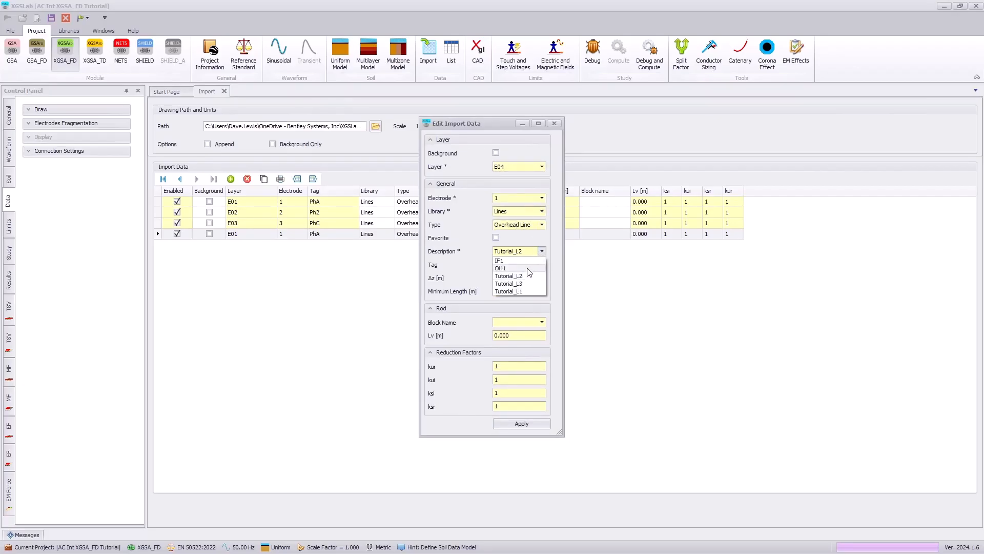
click(518, 270)
click(542, 199)
click(523, 239)
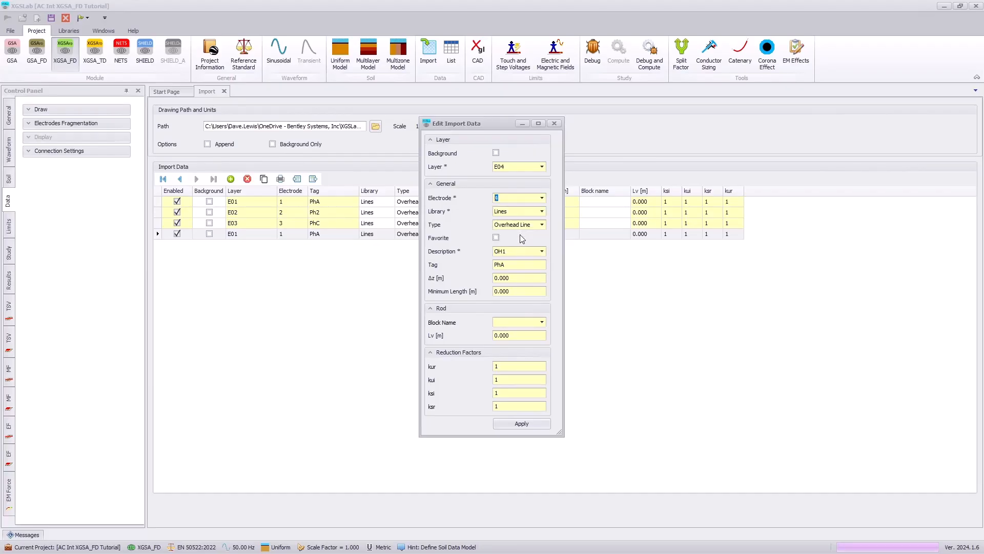
click(526, 265)
text(OH)
click(520, 426)
- Add an import record for layer V01 with electrode 5, library Conductors, type Pipe, description Pipeline and tag Pipeline
click(230, 179)
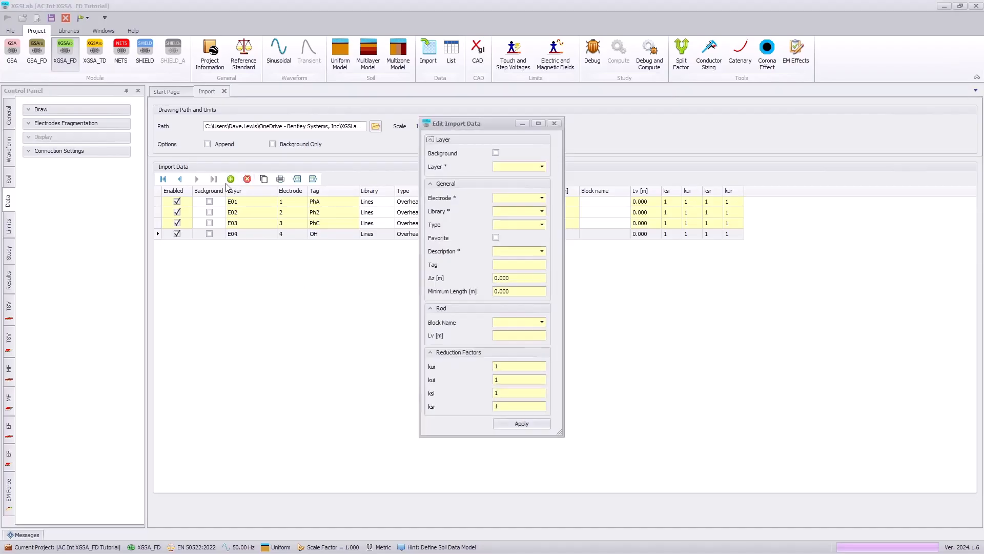
click(542, 167)
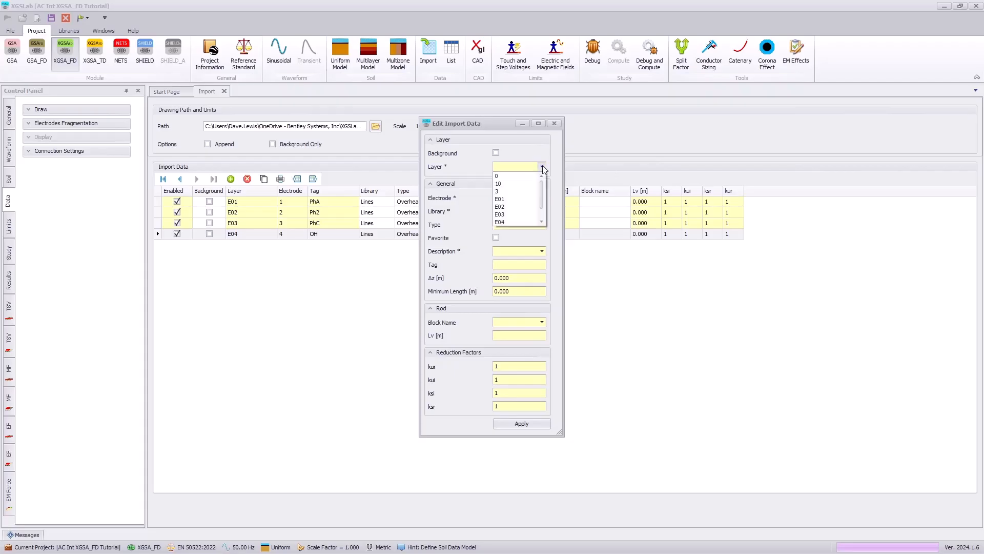
scroll(517, 205, down, 1)
click(512, 222)
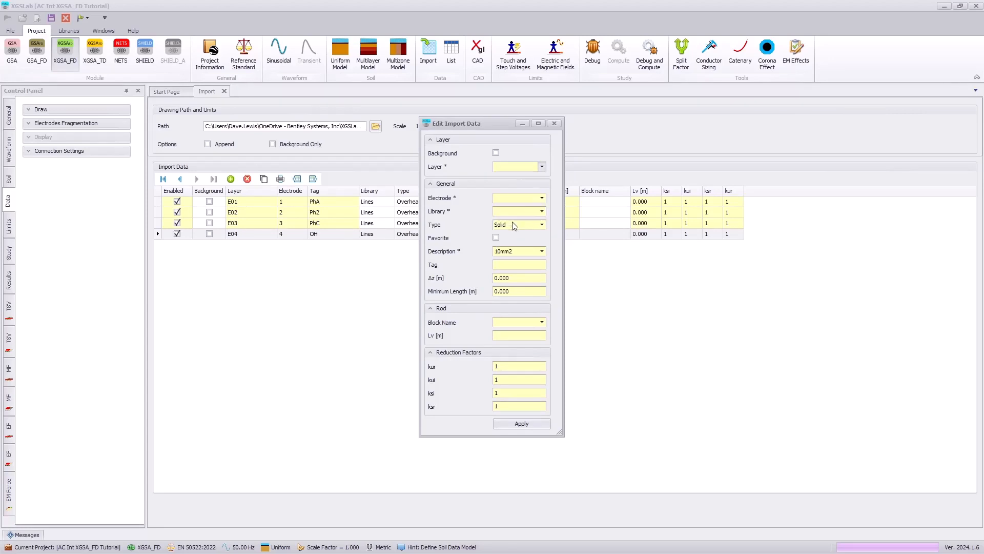
click(542, 199)
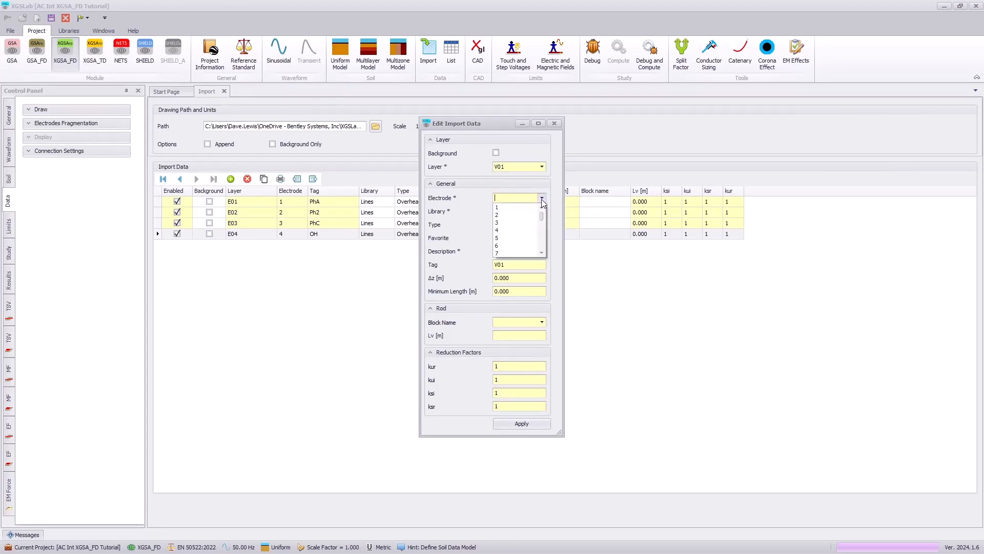
click(518, 239)
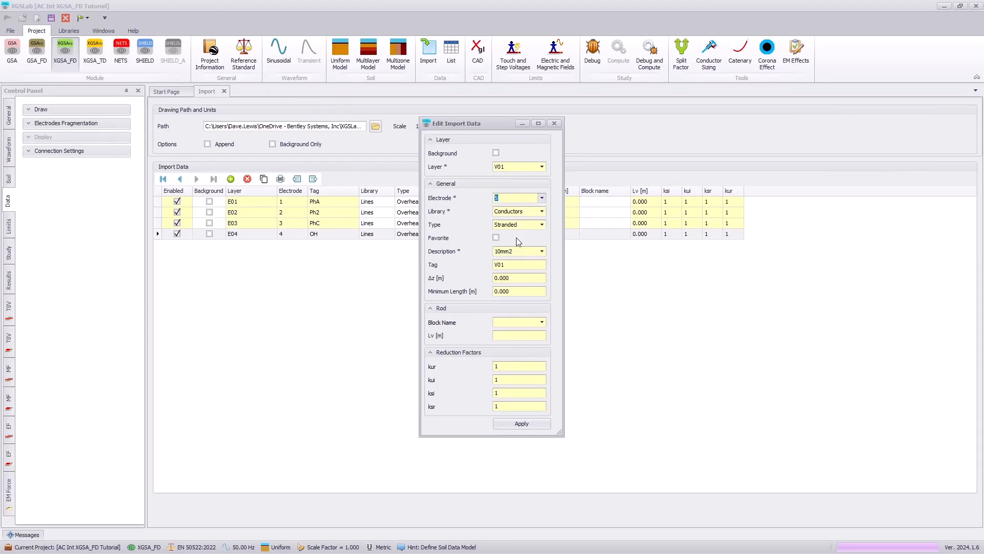
click(541, 226)
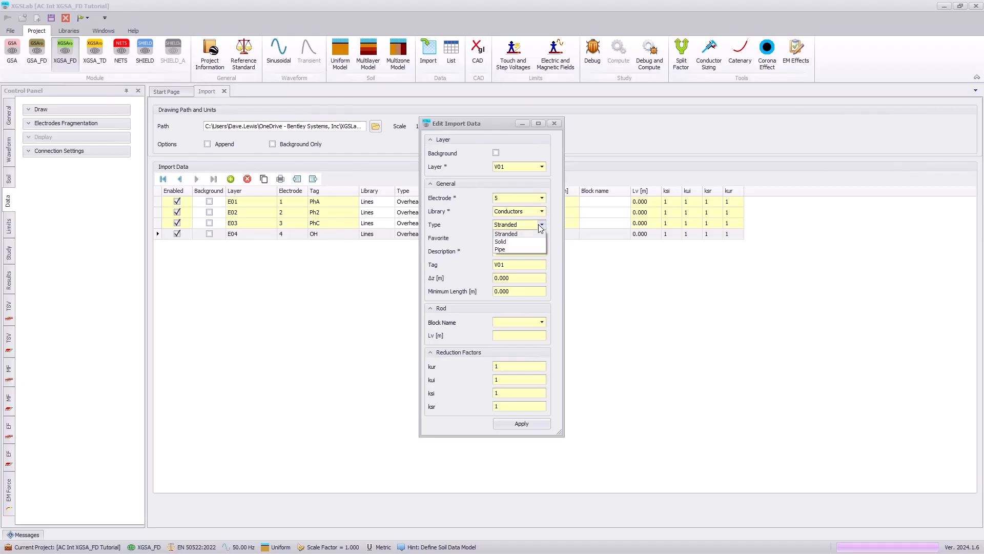
click(513, 250)
click(541, 251)
click(533, 263)
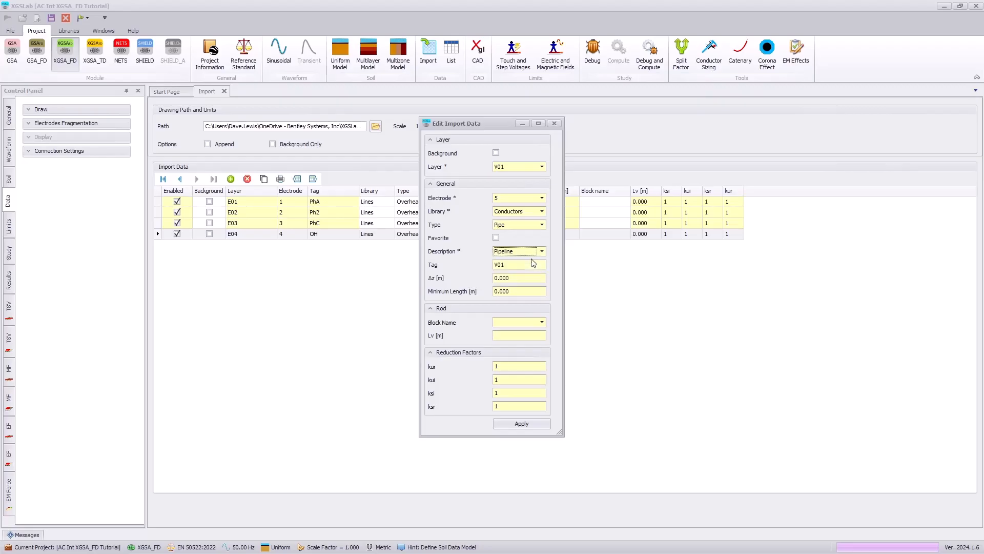
double_click(529, 264)
text(Pipeline)
click(521, 424)
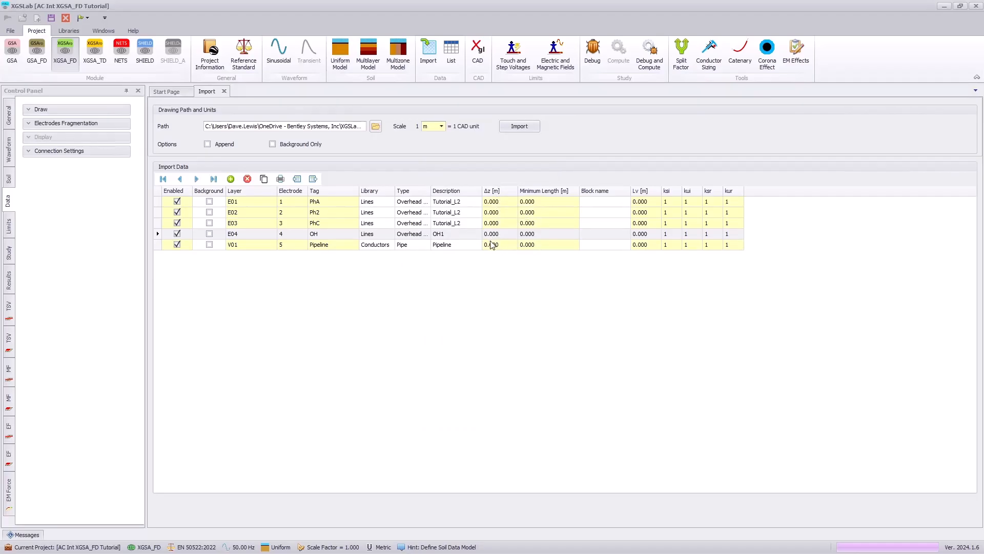
- Add an import record that brings in layer 0 as background
click(231, 179)
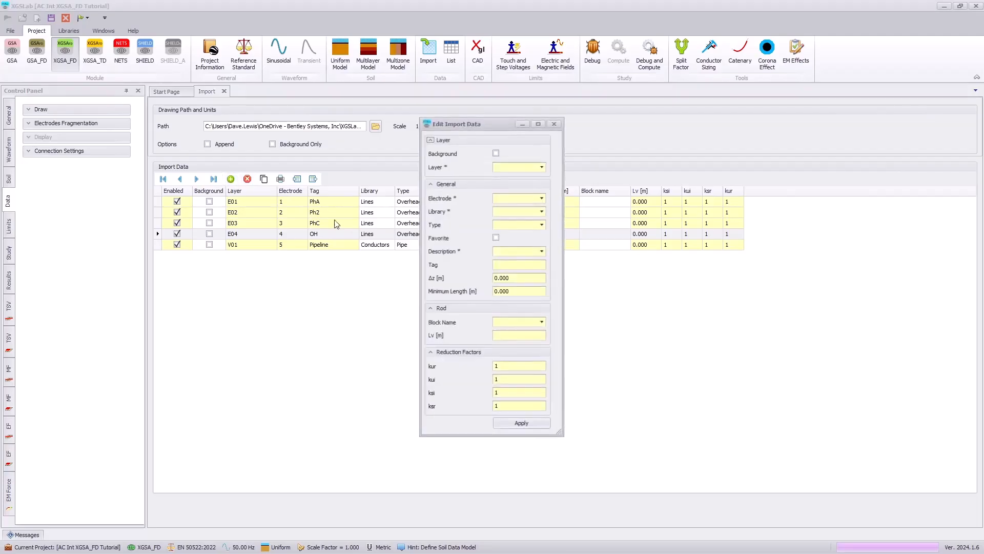
click(542, 167)
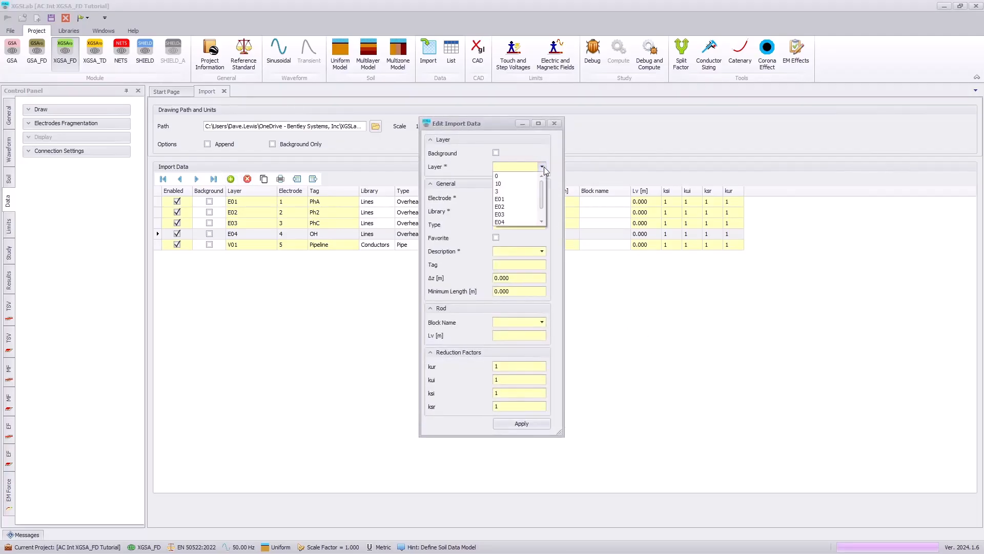
click(496, 175)
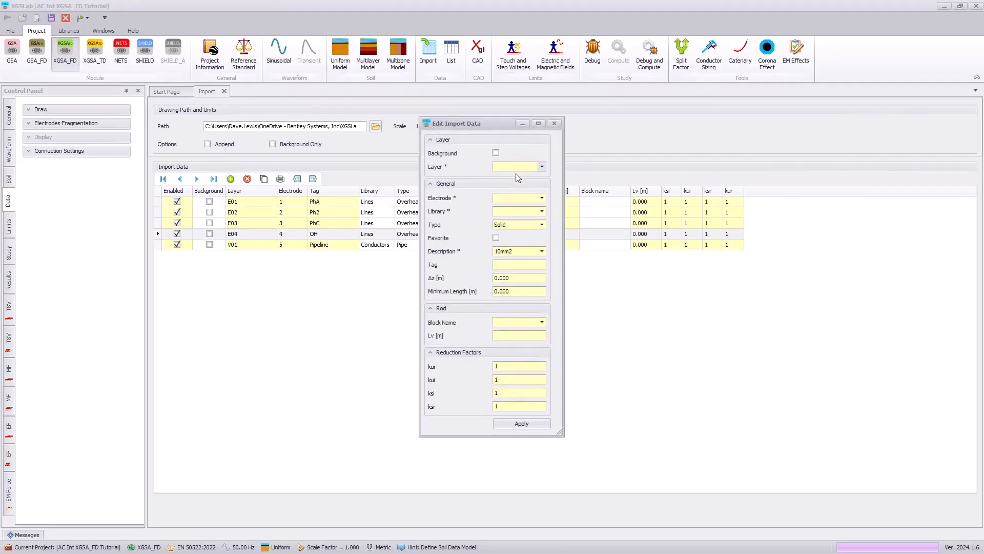
click(496, 153)
click(521, 226)
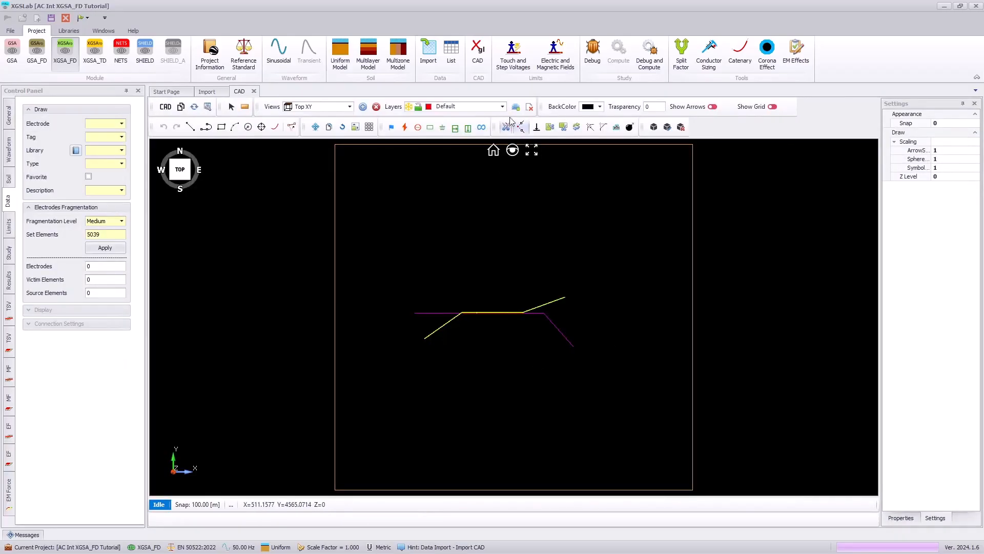
- Hide the SoilModel layer in the CAD view
click(503, 106)
click(454, 157)
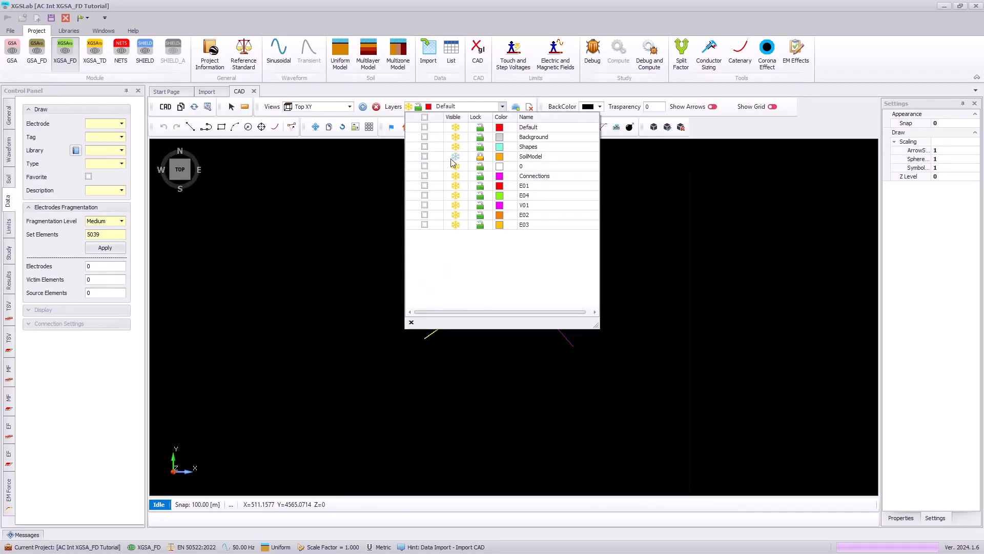
click(368, 257)
- Examine the imported line in 3D and check the source voltage and current of a PhA conductor span on layer E01
scroll(419, 298, up, 6)
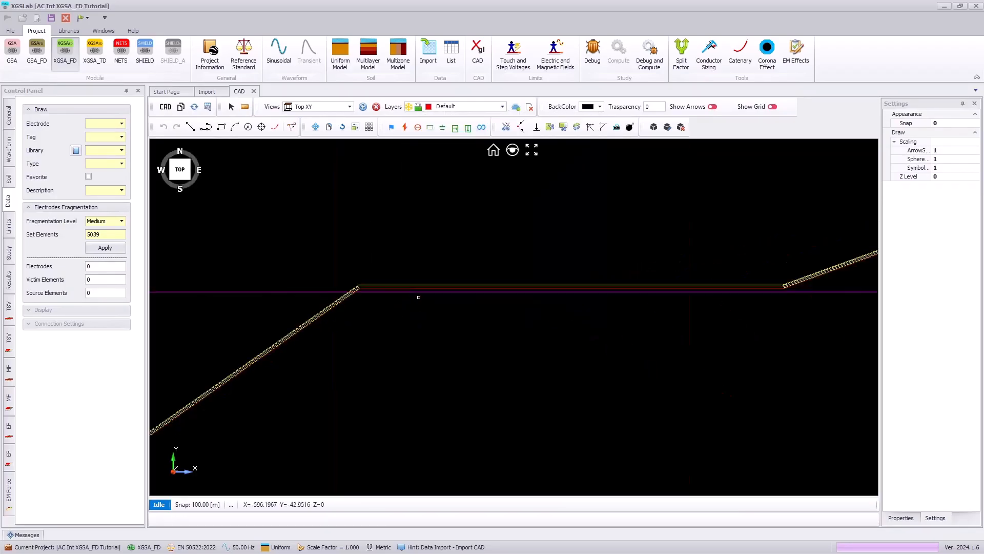
scroll(419, 297, up, 4)
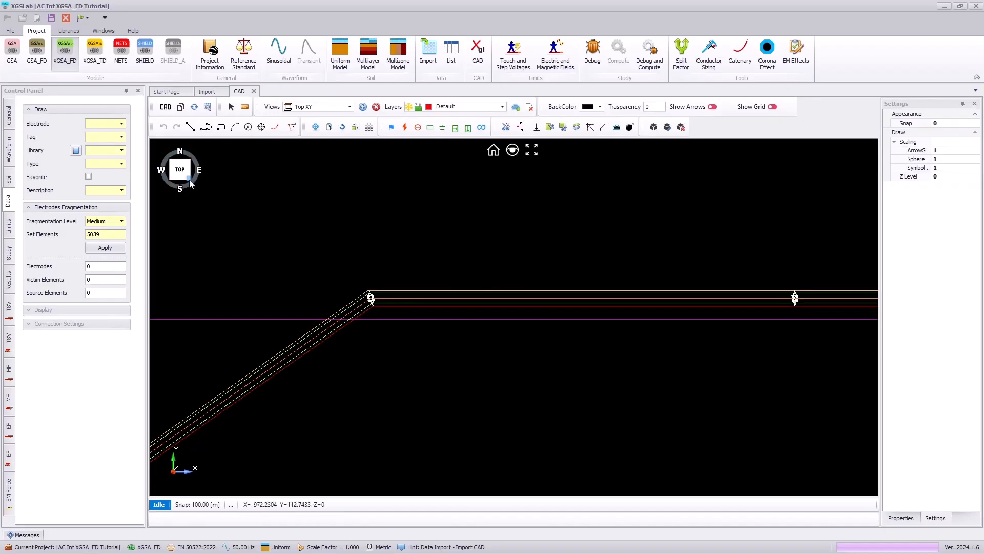
drag(189, 178, 167, 155)
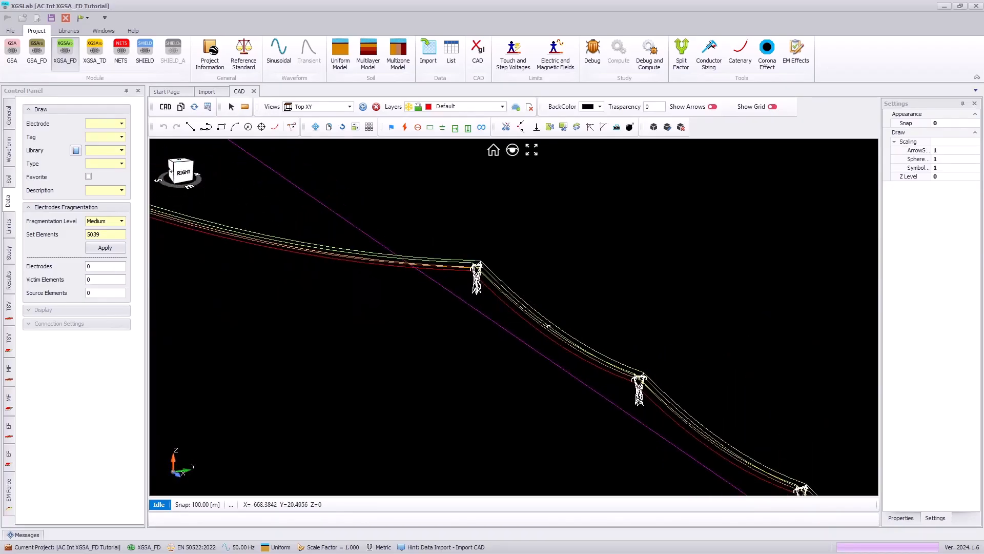
scroll(549, 327, up, 3)
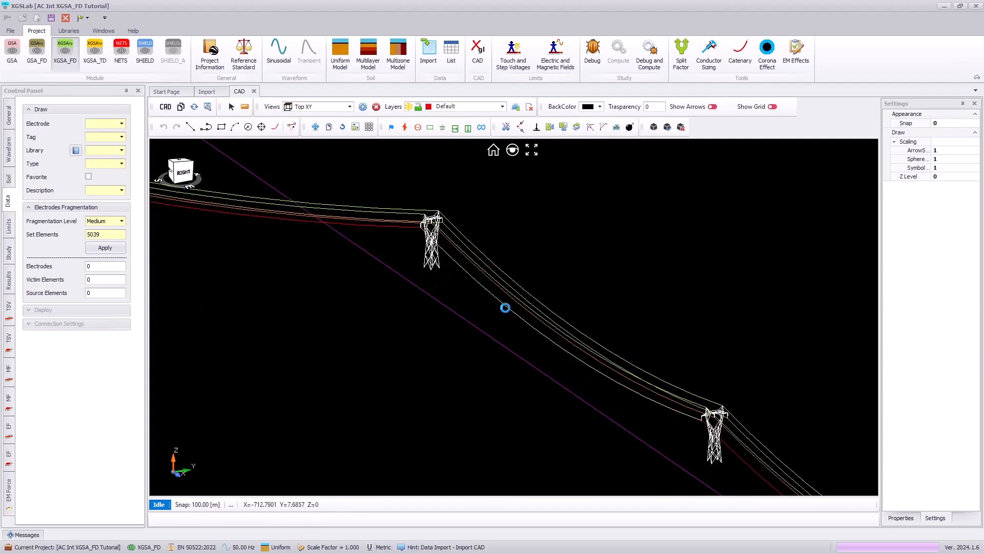
click(505, 307)
right_click(494, 312)
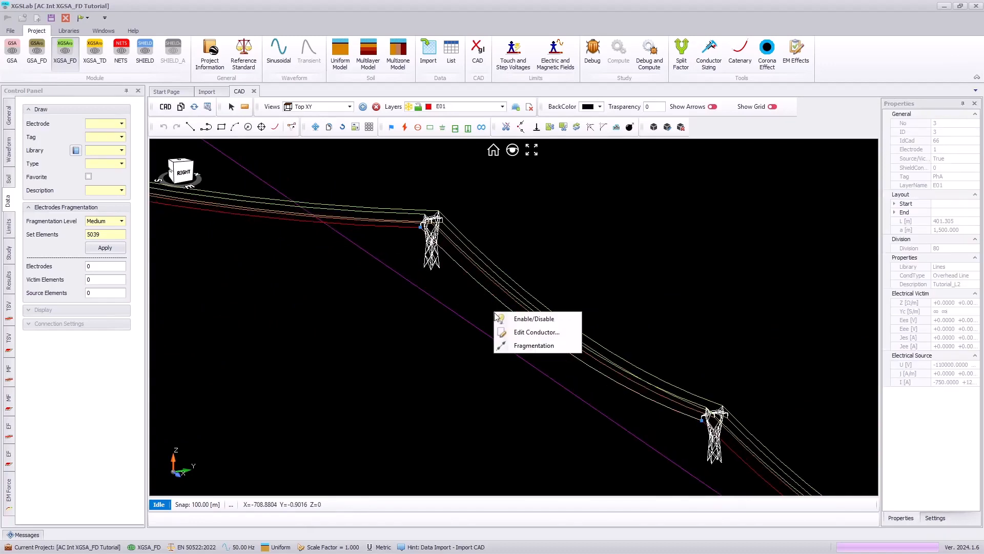
click(533, 332)
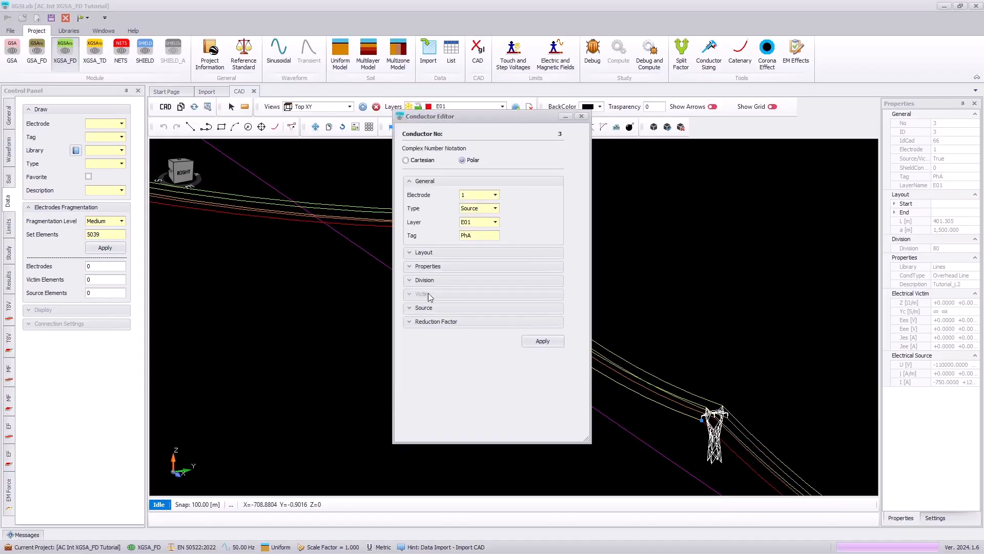
click(410, 308)
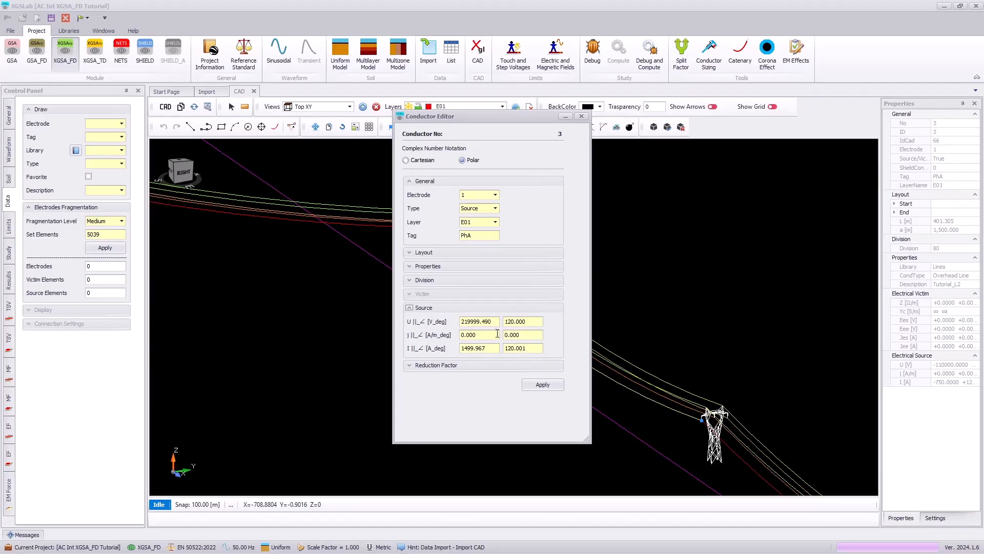
click(581, 116)
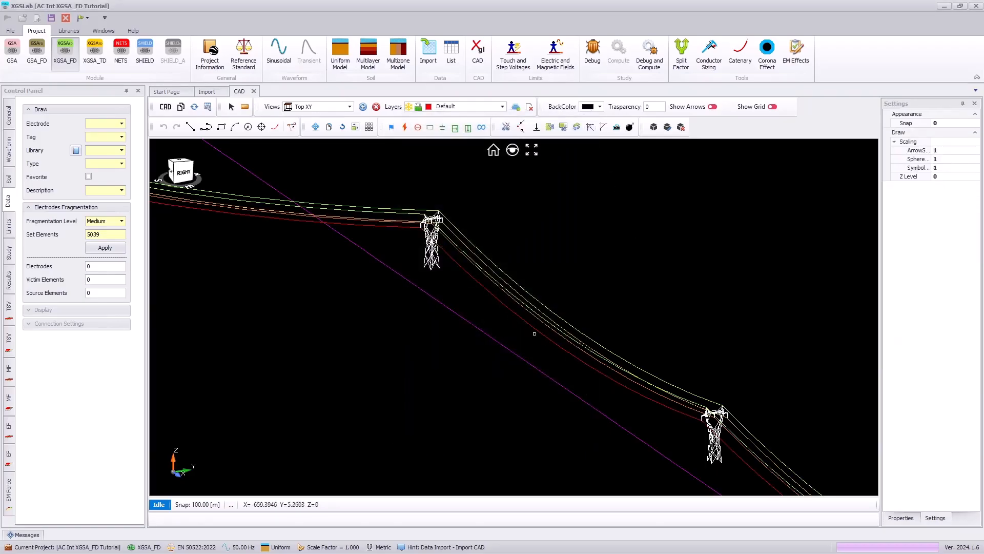
- Insert an additional SPD on the magenta pipeline conductor in the top view, west of the power line's first bend
click(178, 164)
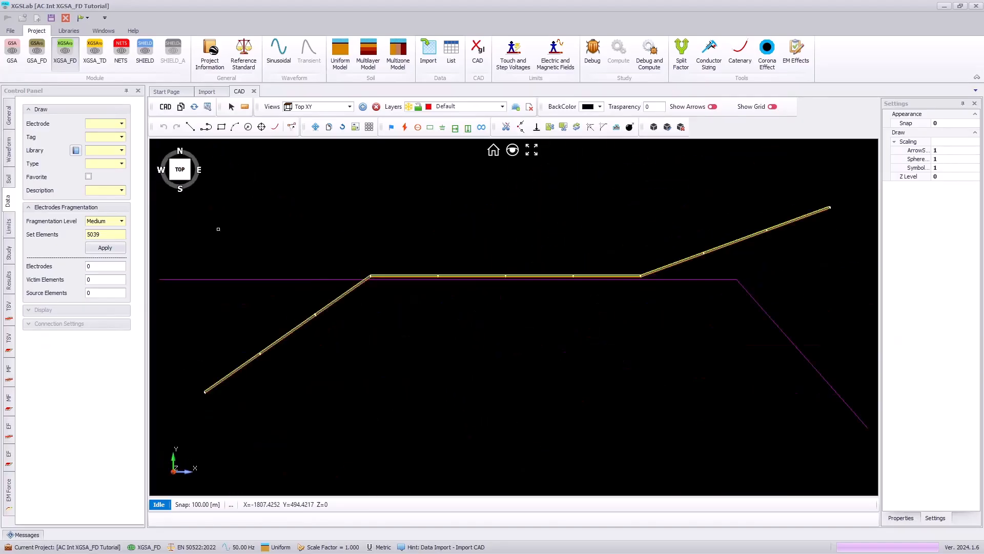
scroll(317, 280, up, 3)
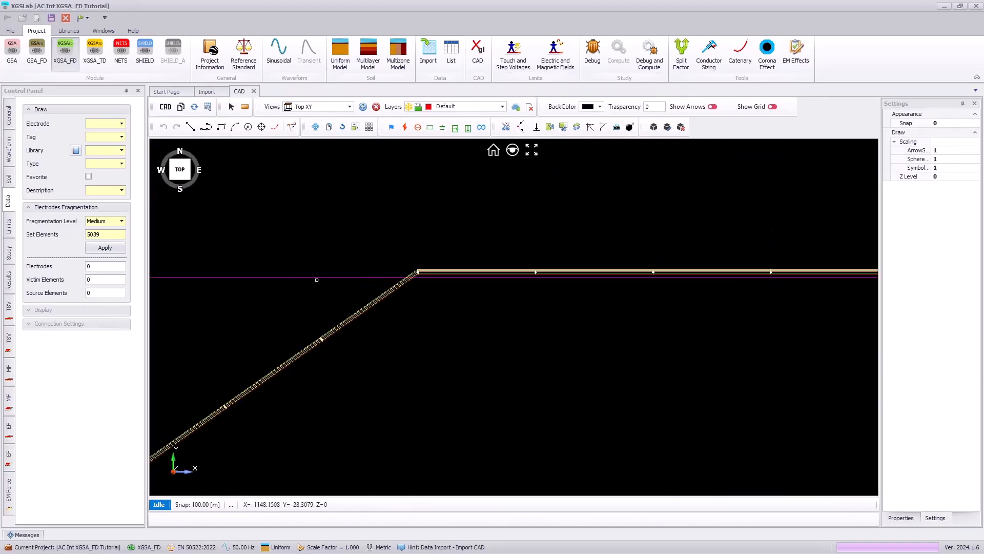
scroll(318, 279, up, 3)
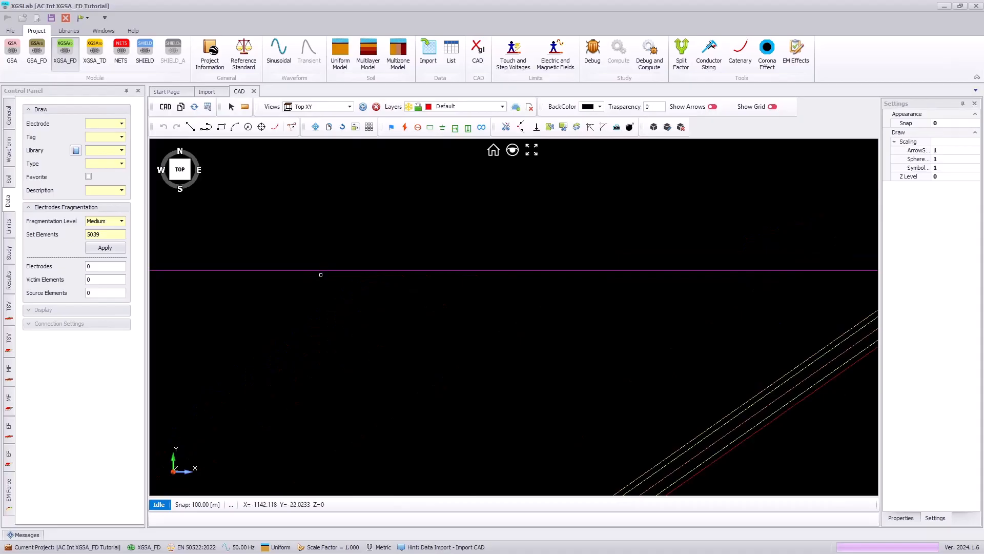
scroll(323, 273, up, 10)
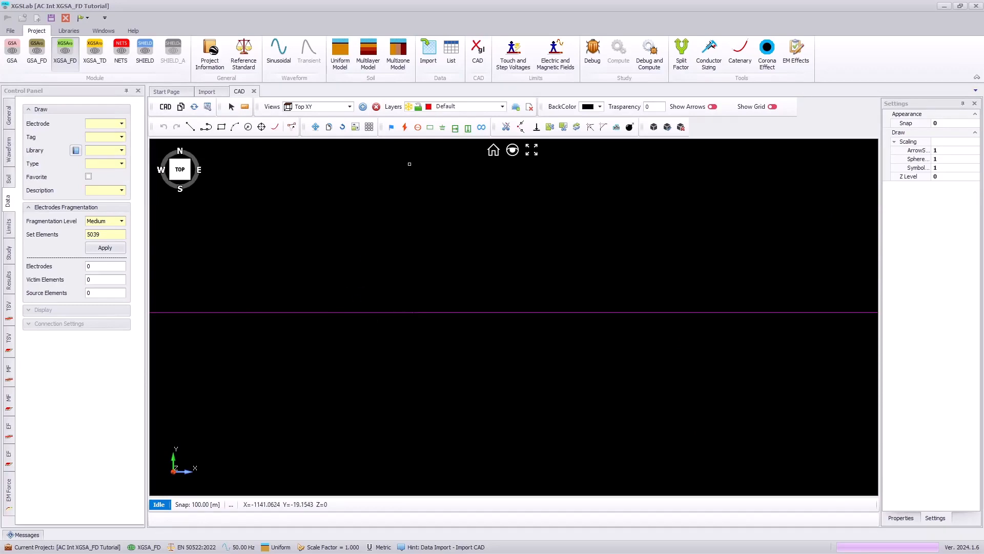
click(455, 128)
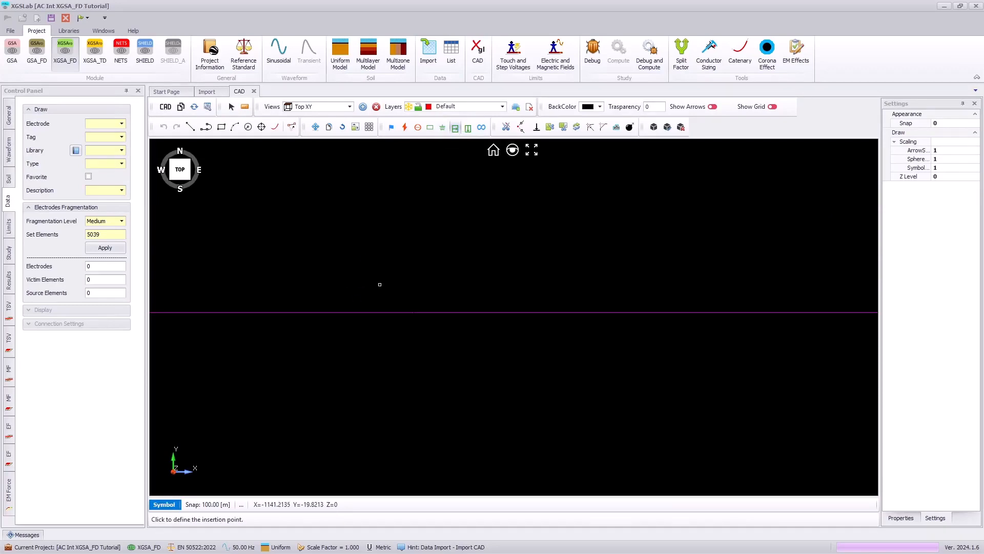
click(331, 311)
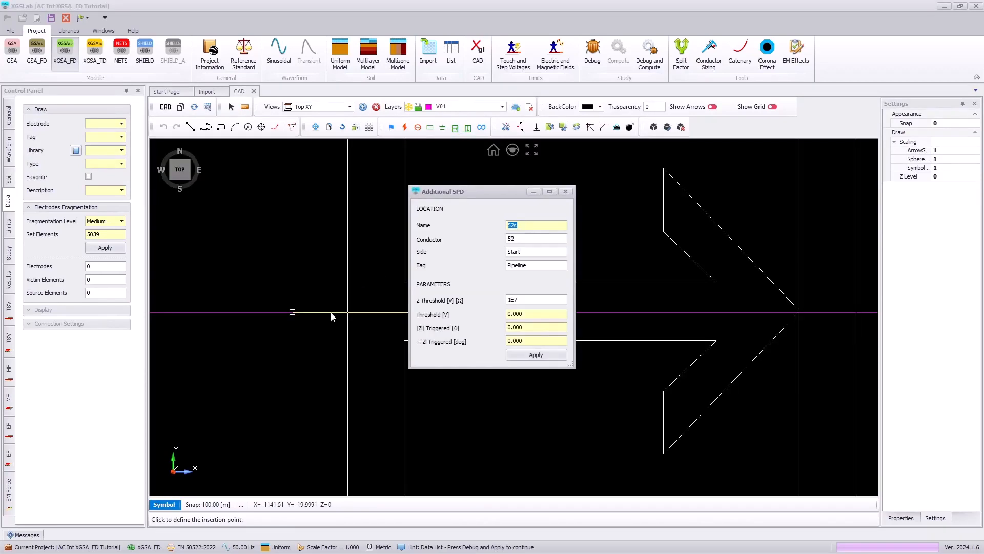
- Name the SPD JointA, set its threshold to 650 V and enter its triggered impedance magnitude
text(JointA)
click(540, 313)
text(650)
click(545, 327)
text(.)
click(536, 355)
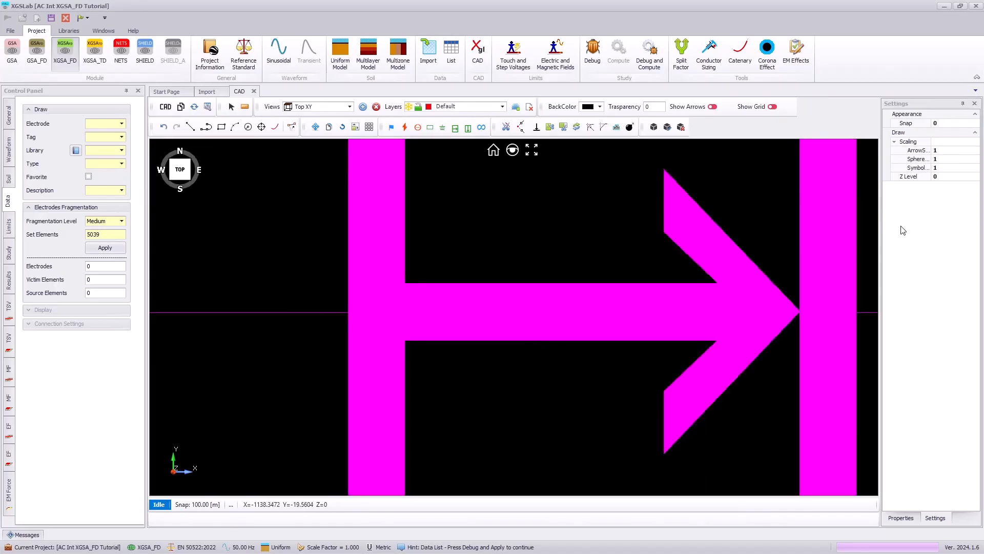
- Set the drawing's symbol scaling to 0.2
click(945, 168)
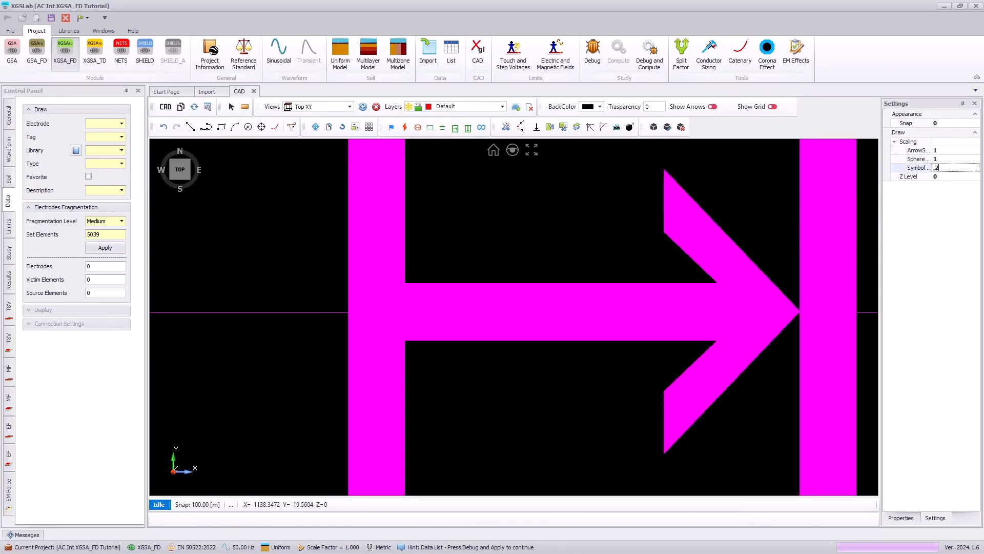
text(.2)
key(Return)
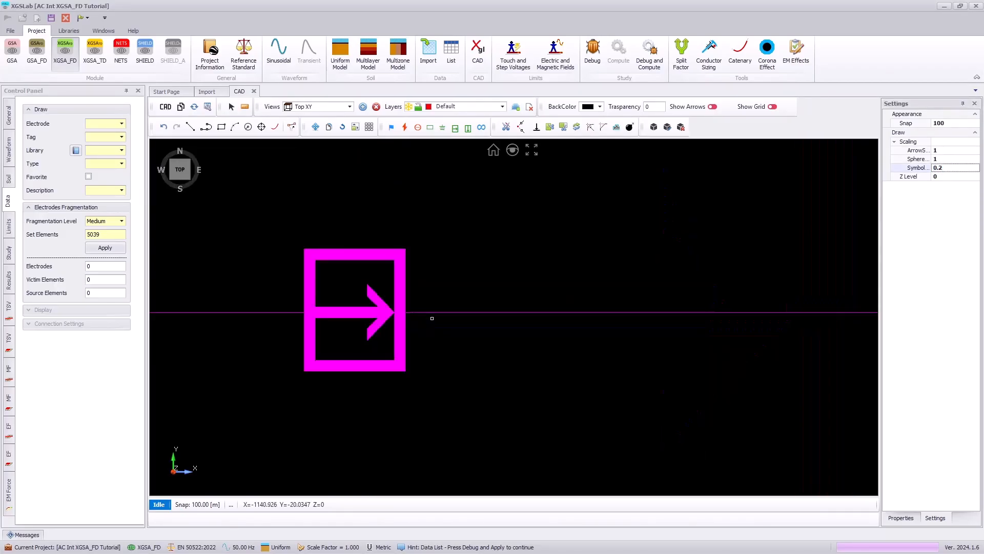
- Add a transverse SPD named JointA-right on the pipeline just east of JointA, with a 70 V threshold and 10 Ω triggered impedance
click(468, 128)
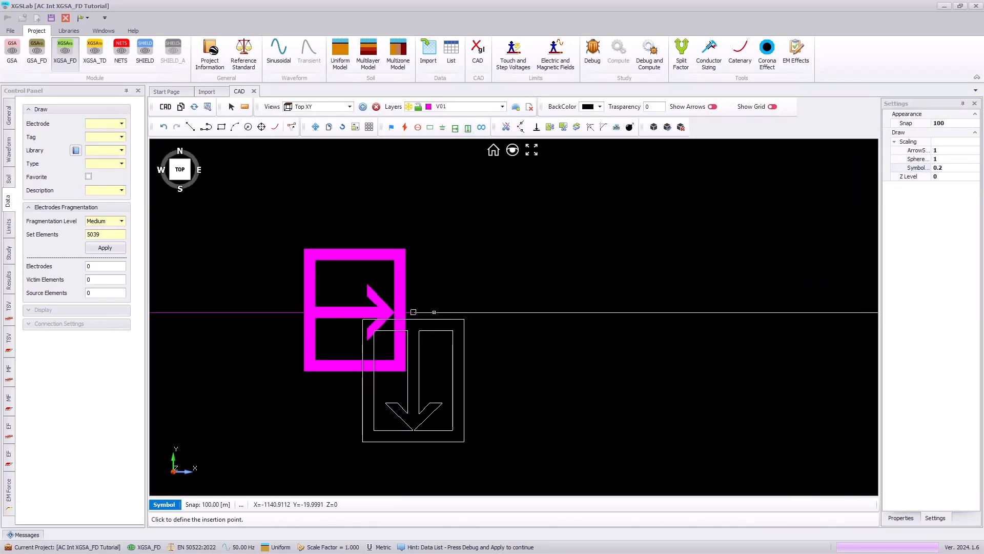
click(414, 311)
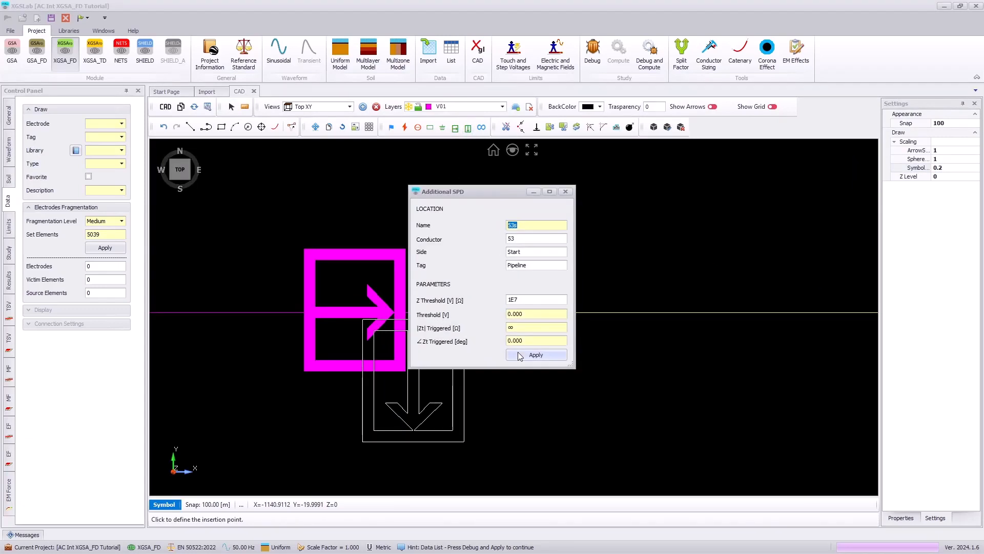
text(JointA-right)
click(532, 314)
text(70)
click(548, 328)
text(10)
click(535, 355)
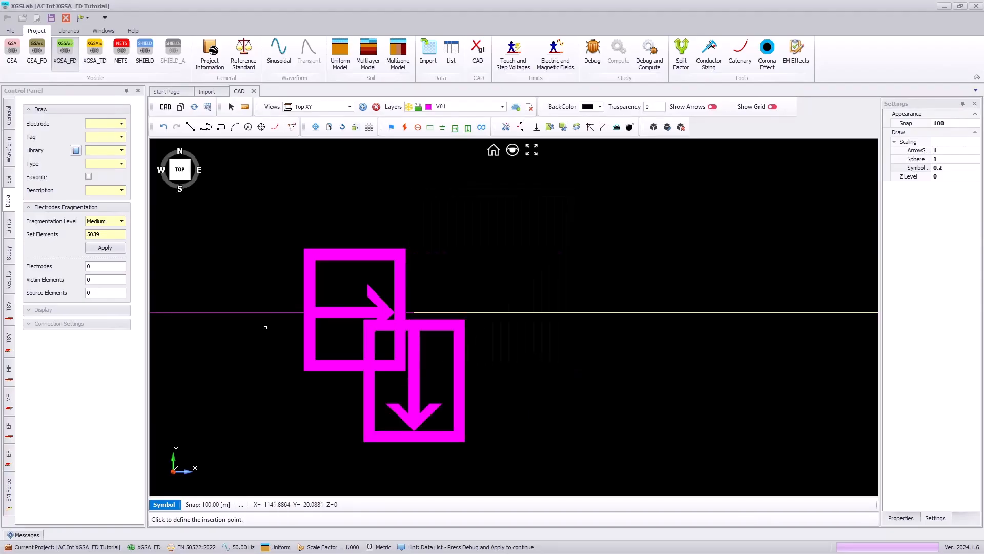
- Add a transverse SPD named JointA-Left on the pipeline just west of JointA, with a 70 V threshold and 10 Ω triggered impedance
click(292, 312)
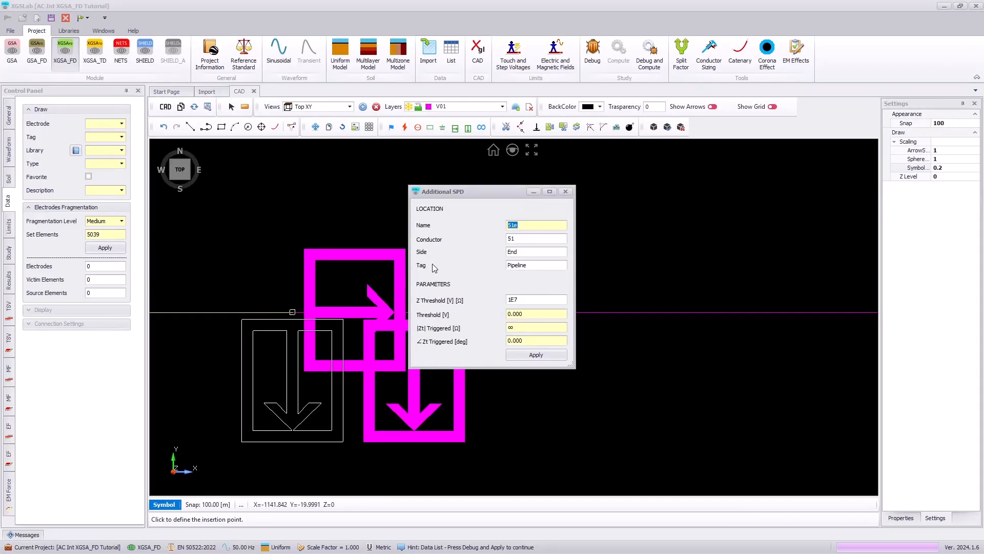
text(JointA-Left)
click(531, 315)
text(70)
text(10)
click(538, 355)
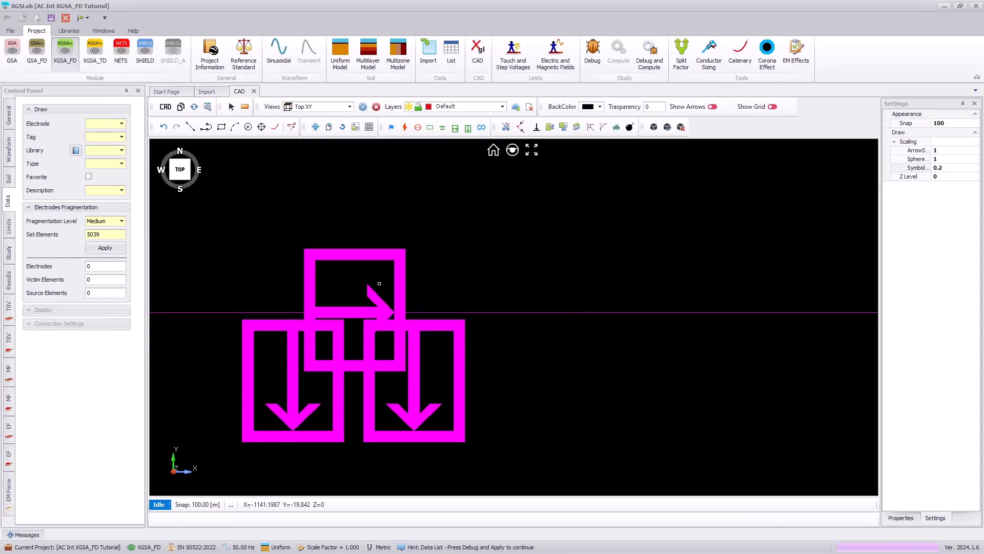
- Insert a longitudinal SPD at the start of the short pipeline conductor 55, midway along the pipeline's diagonal southeast stretch
scroll(374, 318, down, 10)
scroll(723, 376, up, 8)
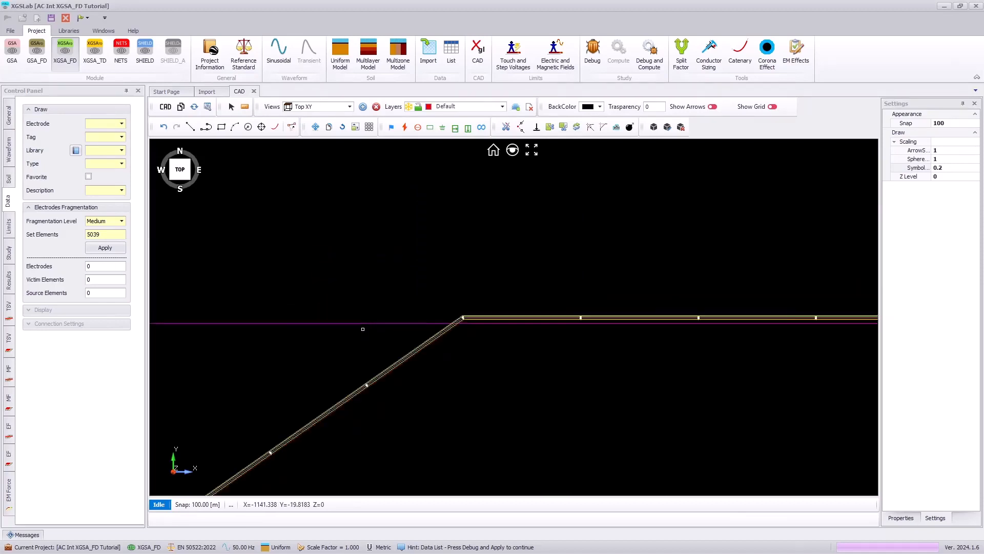
scroll(724, 376, up, 5)
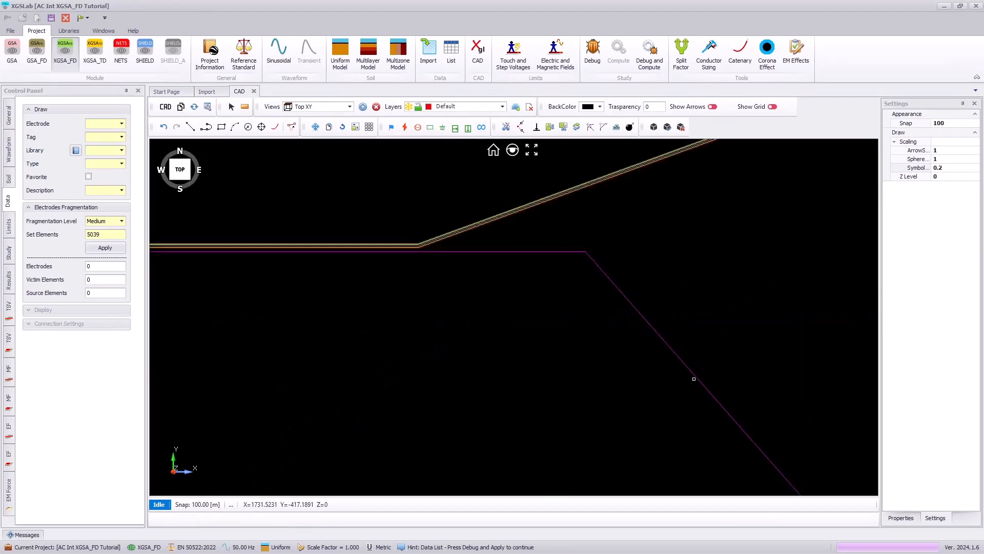
scroll(676, 345, up, 10)
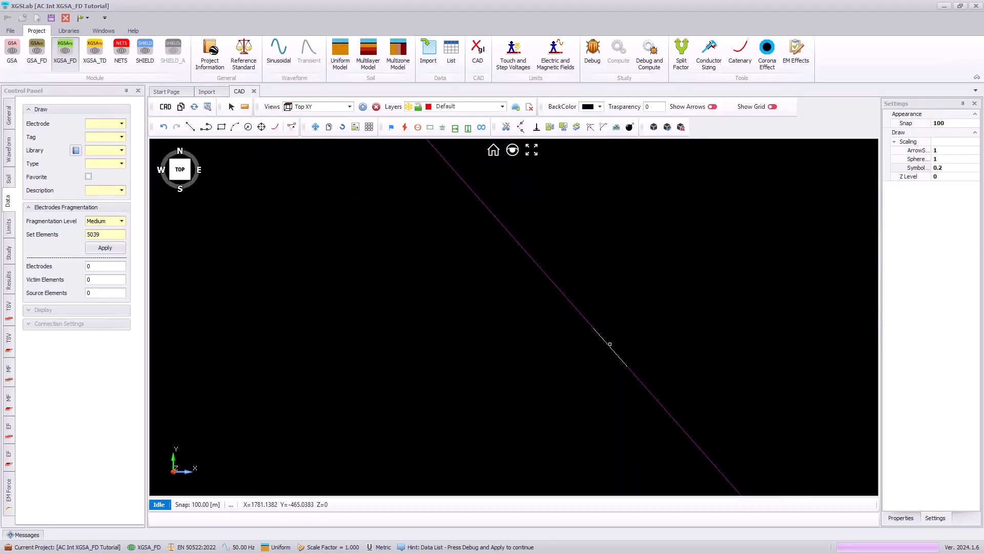
scroll(610, 344, up, 3)
click(454, 132)
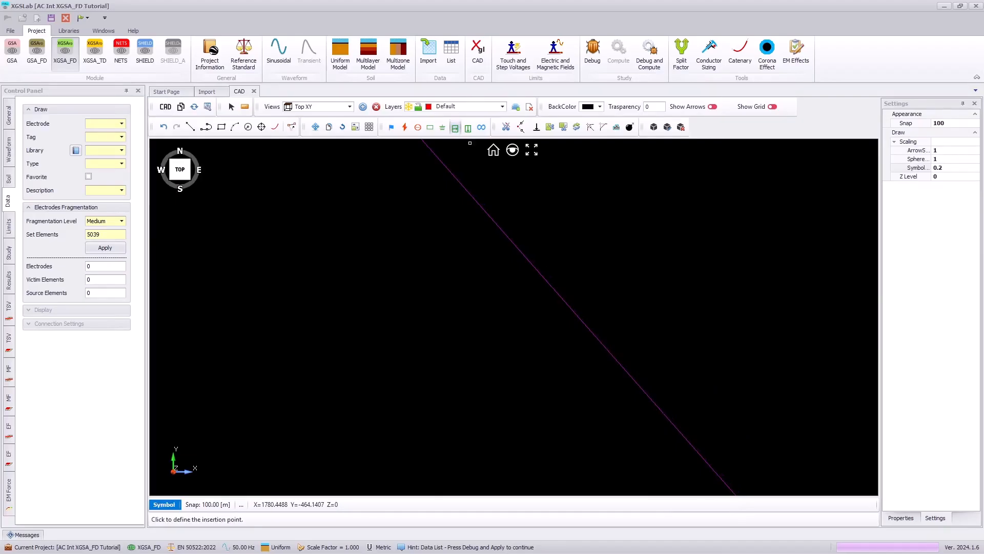
click(557, 293)
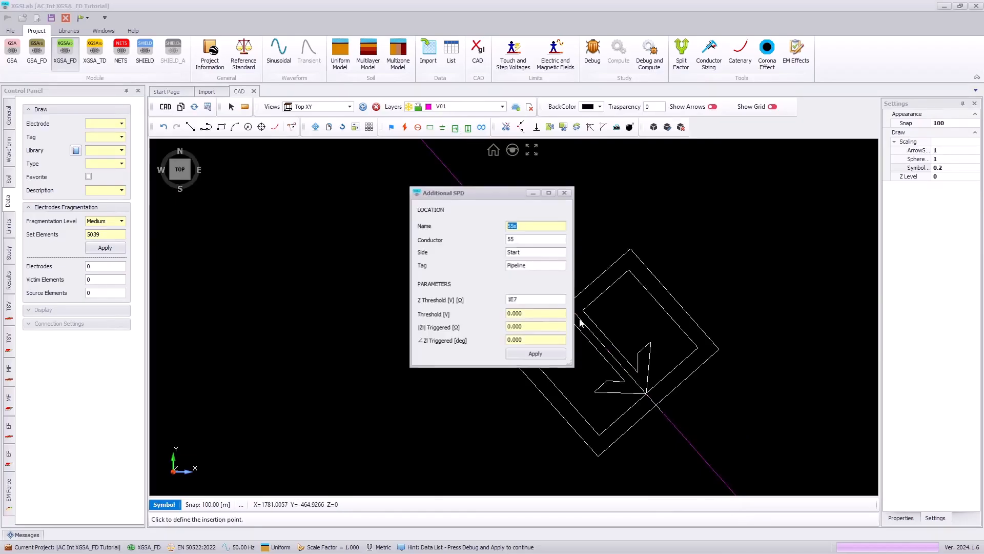
- Name the SPD JointB and set its threshold to 650 V and triggered impedance magnitude to 0.001 Ω
text(JointB)
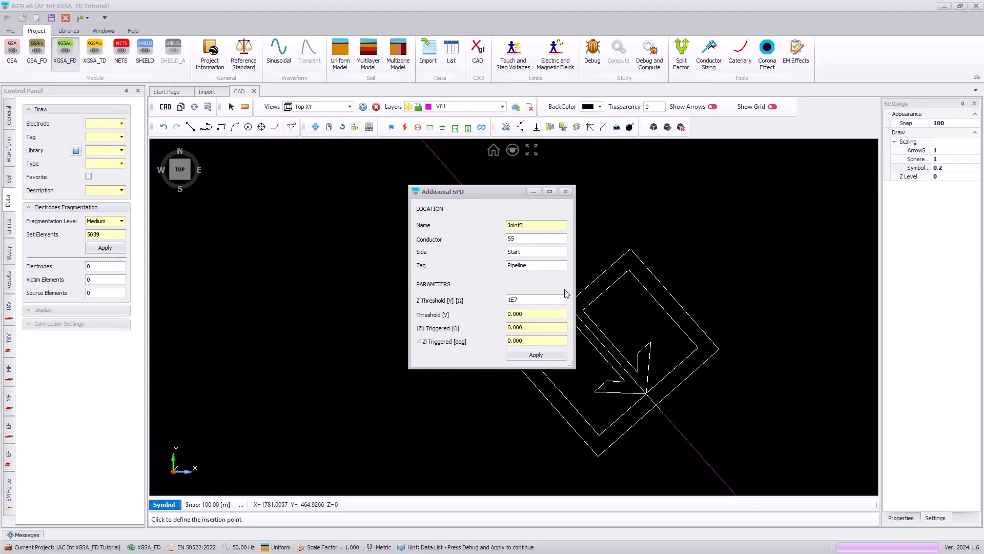
key(Tab)
text(650)
key(Tab)
text(.001)
click(560, 355)
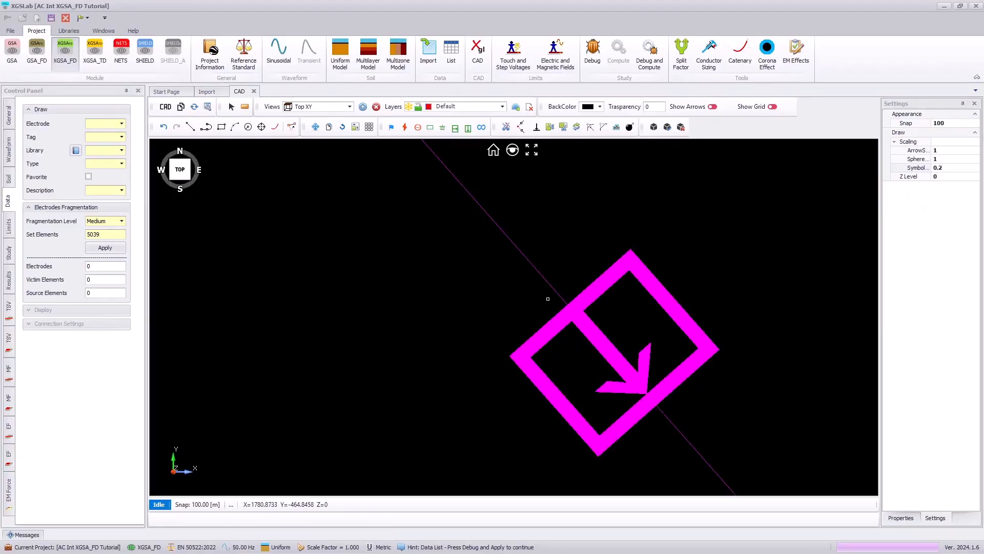
- Add a transverse SPD named JointB-up at the pipeline node northwest of JointB, with a 70 V threshold and 5 Ω triggered impedance
click(468, 128)
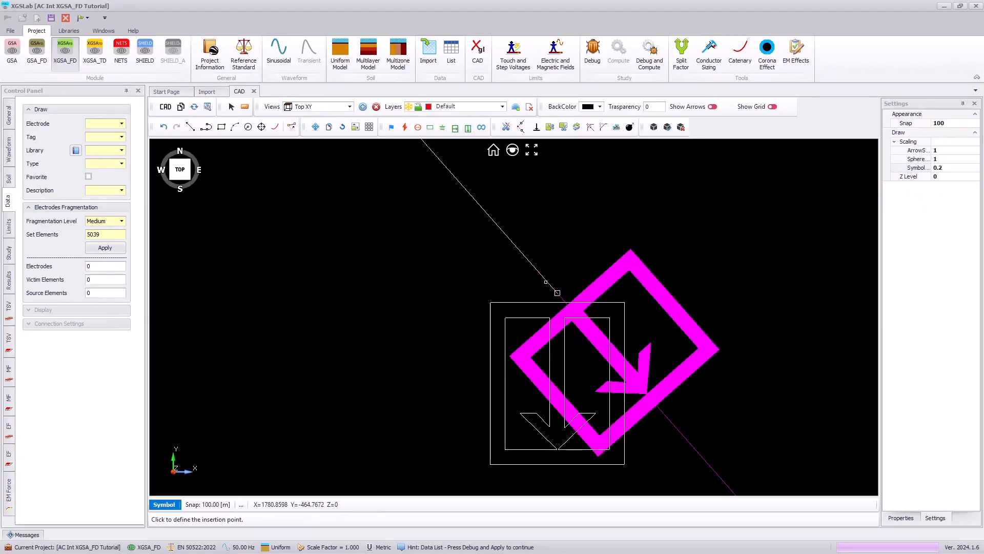
click(557, 293)
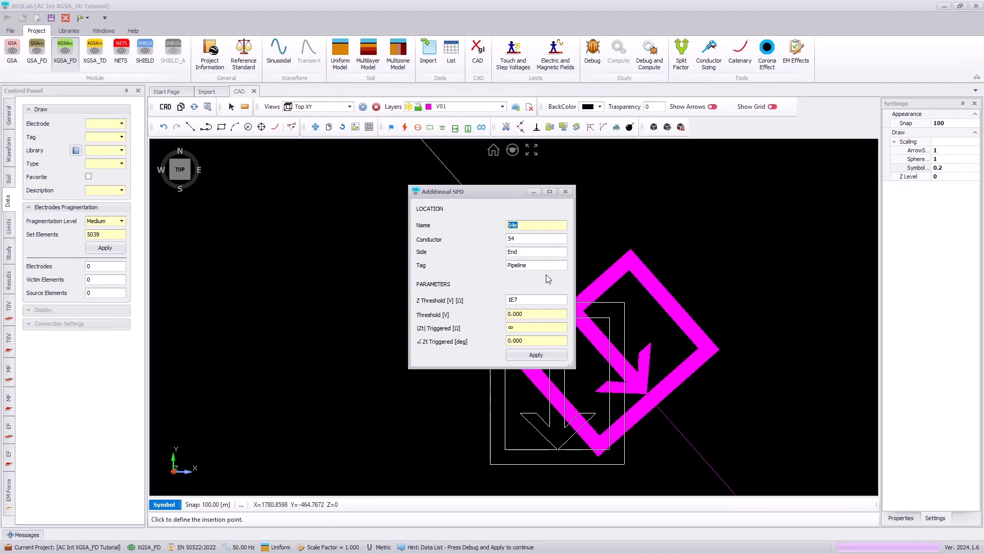
text(JointB-up)
click(529, 314)
text(70)
text(5)
click(536, 355)
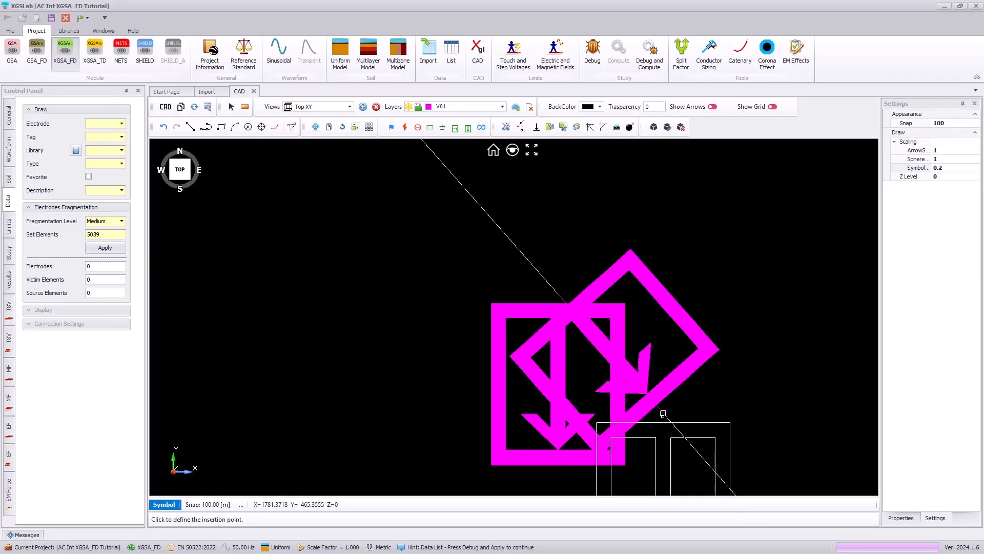
- Add a transverse SPD named JointB-down at the pipeline node southeast of JointB, with a 70 V threshold and 5 Ω triggered impedance
click(663, 413)
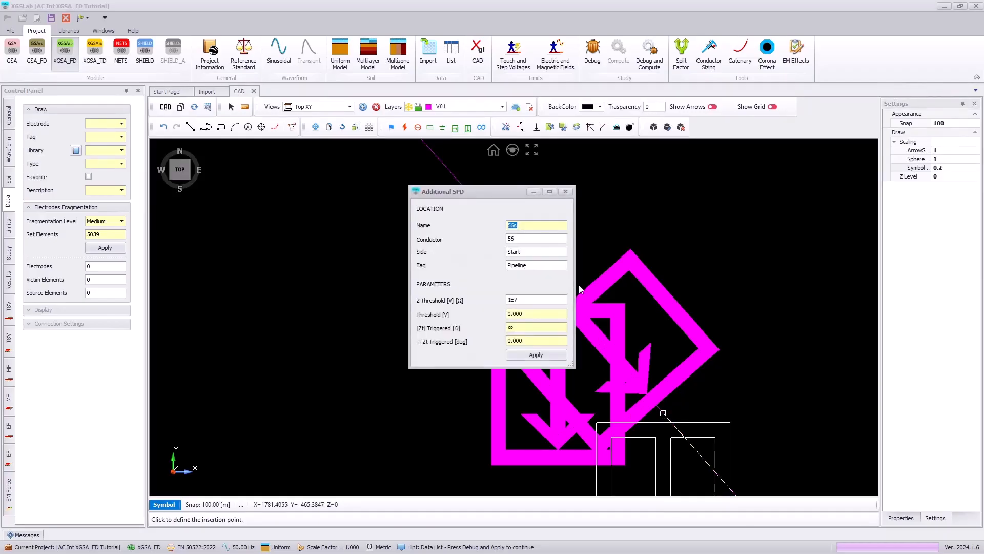
text(JointB-down)
double_click(538, 314)
text(70)
click(536, 328)
click(536, 355)
key(Escape)
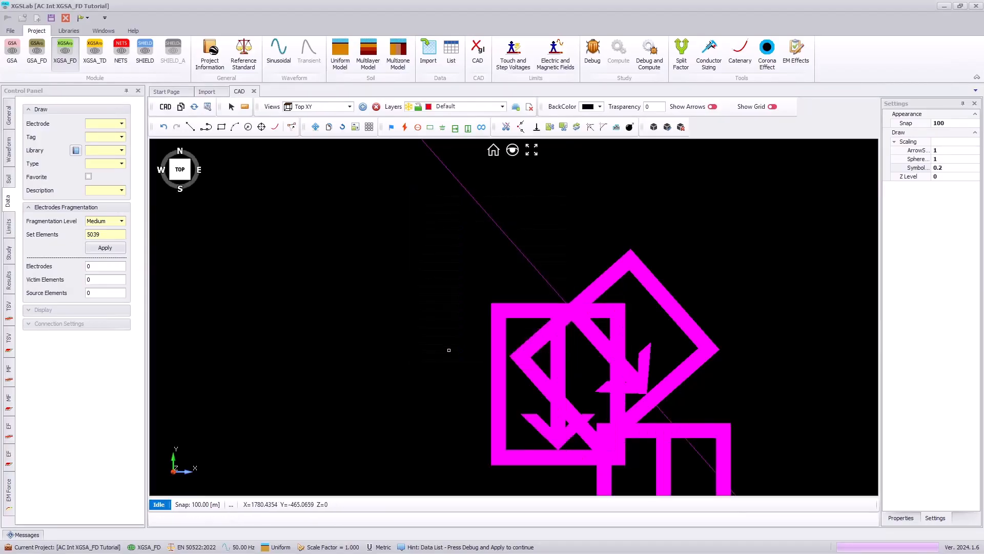
- Assign an infinite length to the southeast end of the pipeline, at the tip of its diagonal stretch
scroll(431, 353, down, 3)
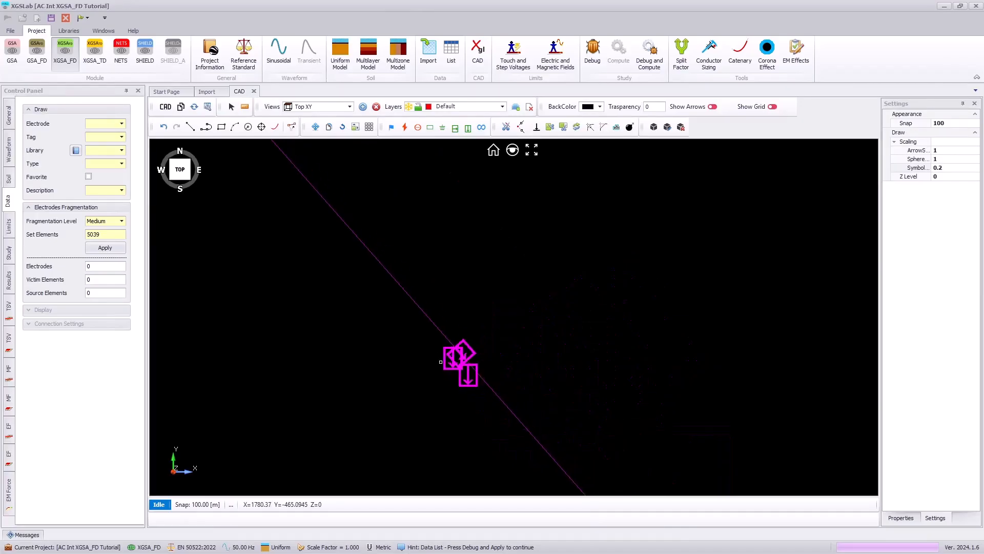
scroll(456, 374, down, 5)
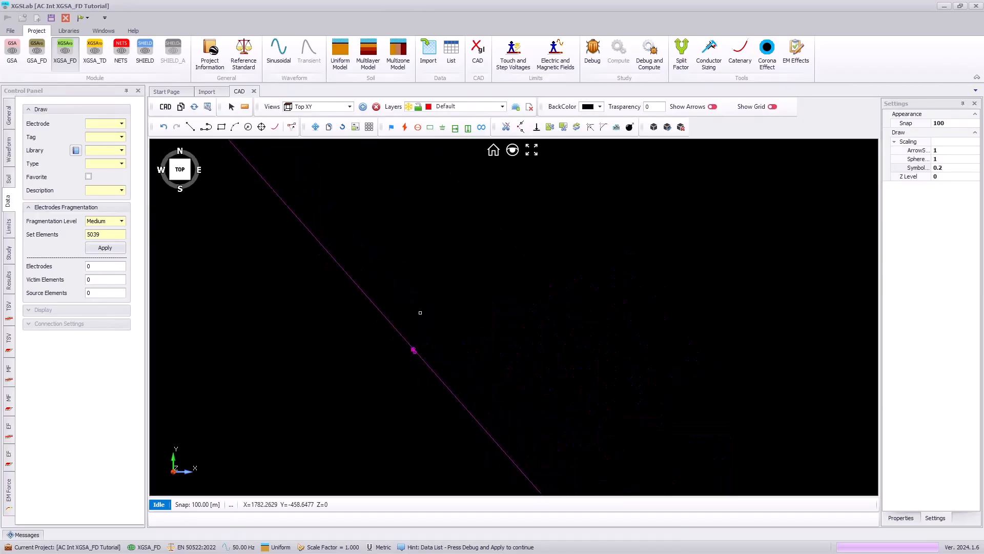
scroll(417, 308, down, 2)
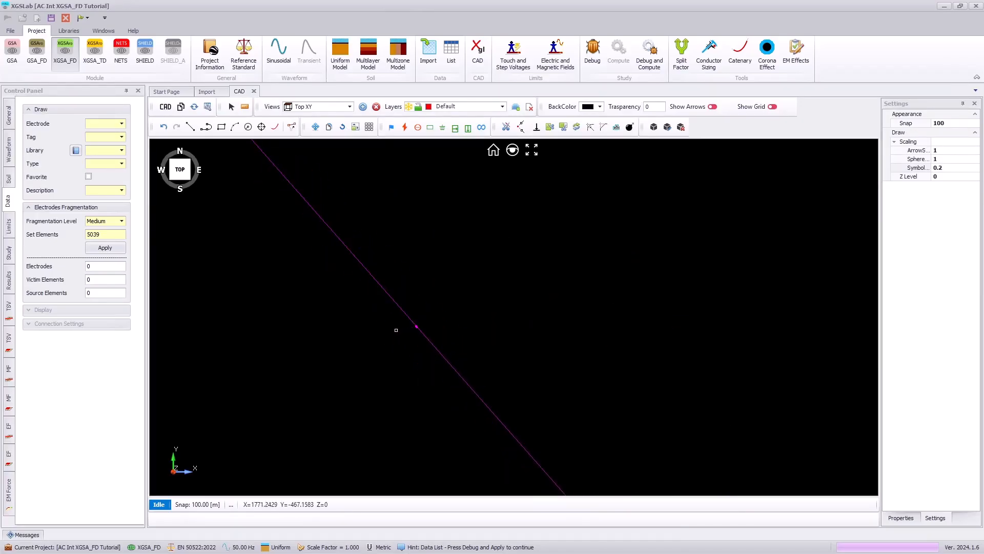
scroll(387, 327, down, 5)
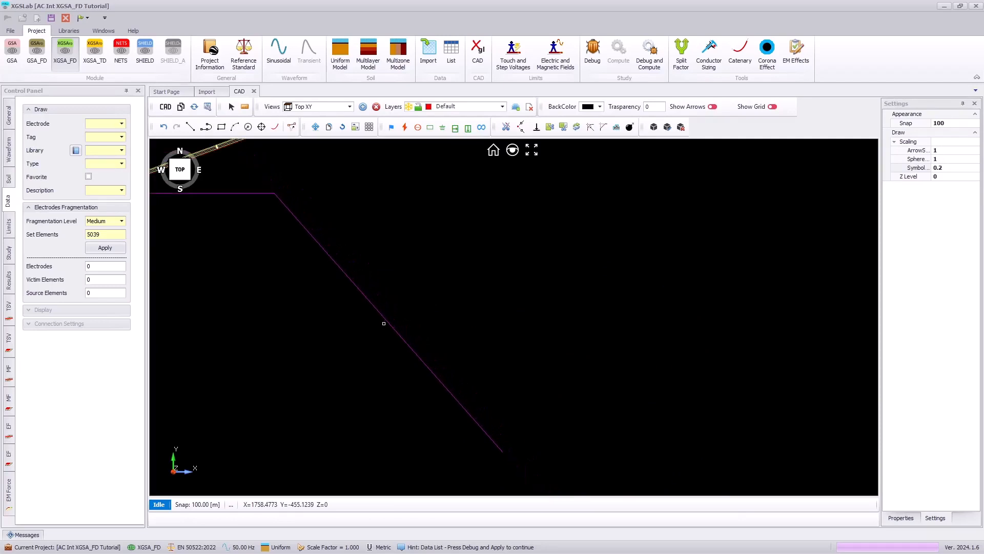
scroll(514, 461, up, 2)
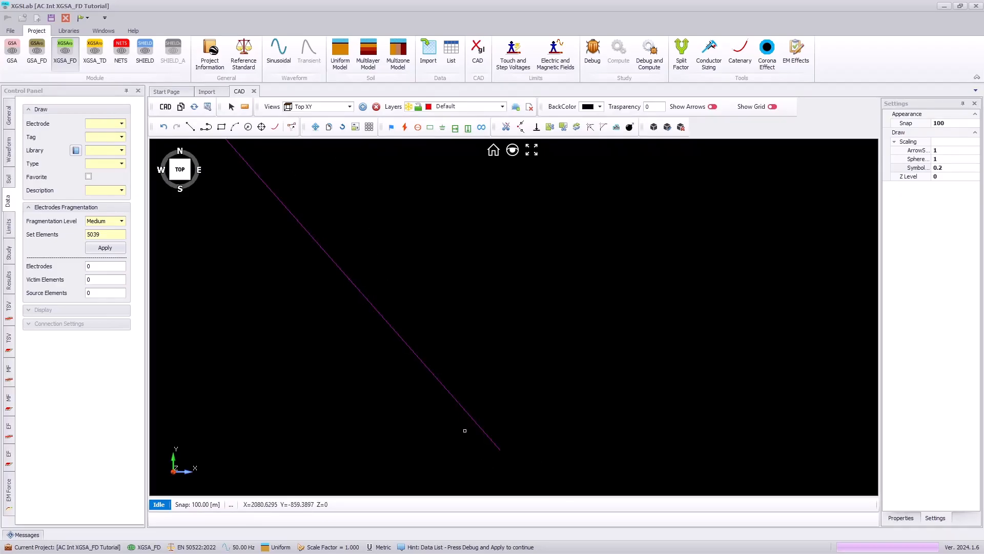
scroll(465, 431, down, 2)
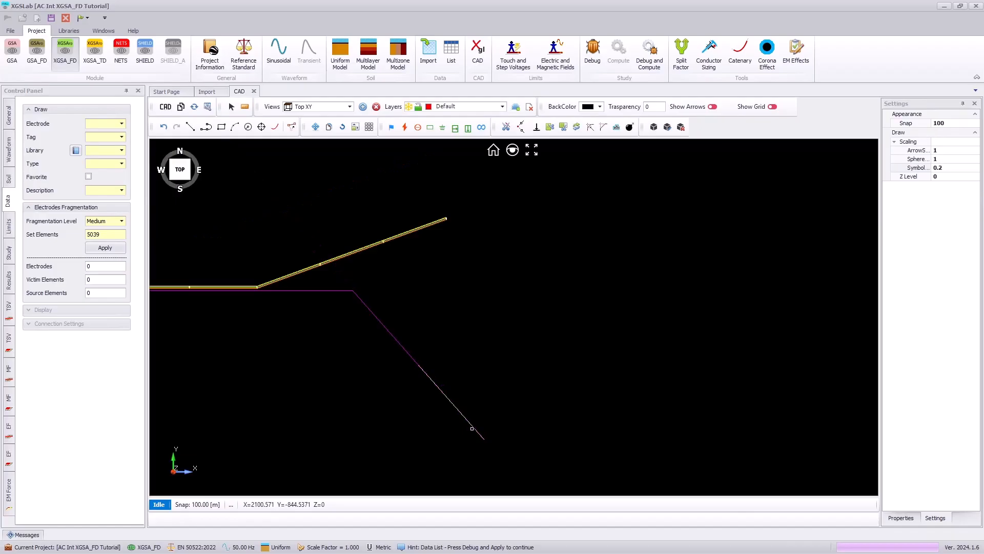
scroll(478, 442, up, 2)
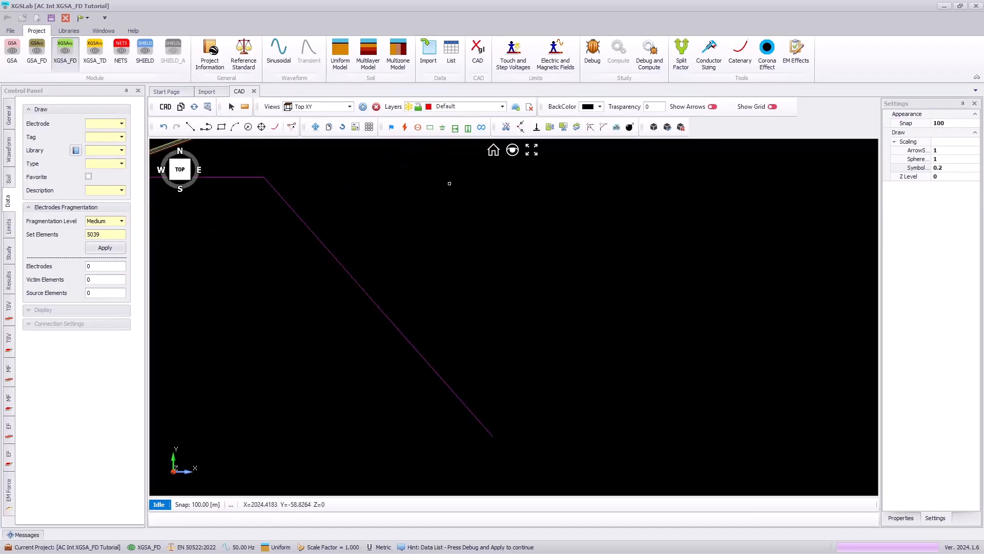
click(481, 127)
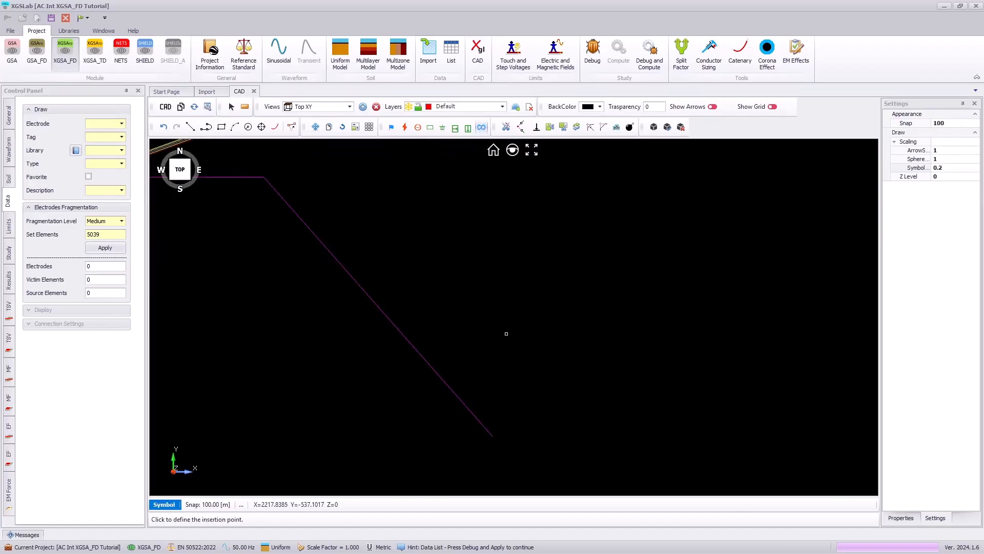
scroll(492, 436, up, 2)
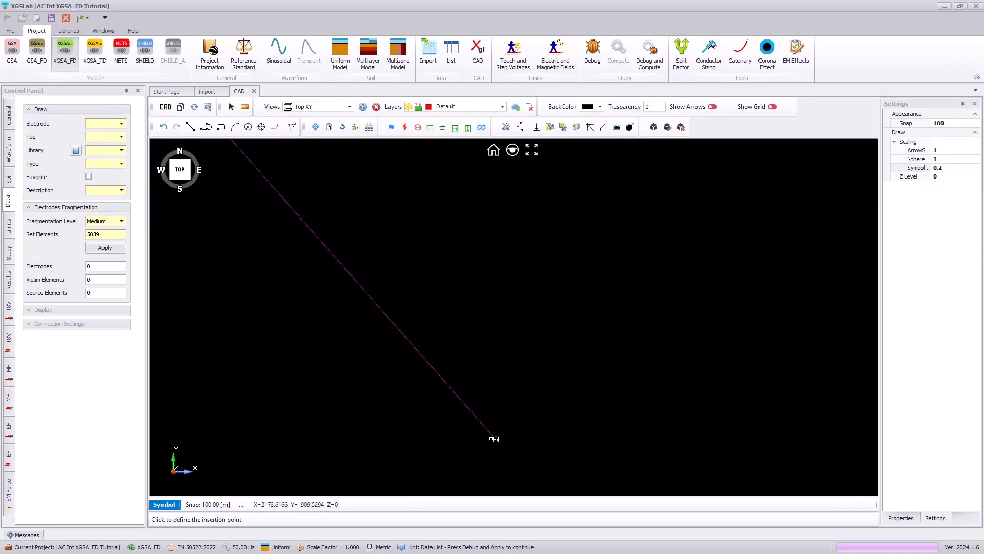
click(493, 439)
- Assign an infinite length to the pipeline's west end as well and return to the full top view
scroll(596, 377, down, 5)
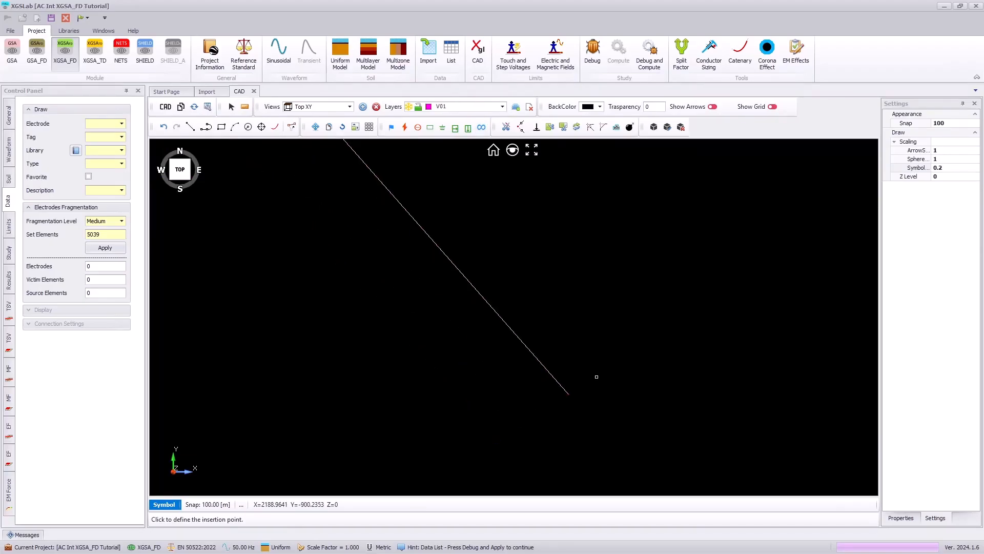
scroll(597, 376, down, 12)
scroll(605, 398, up, 1)
scroll(397, 349, up, 4)
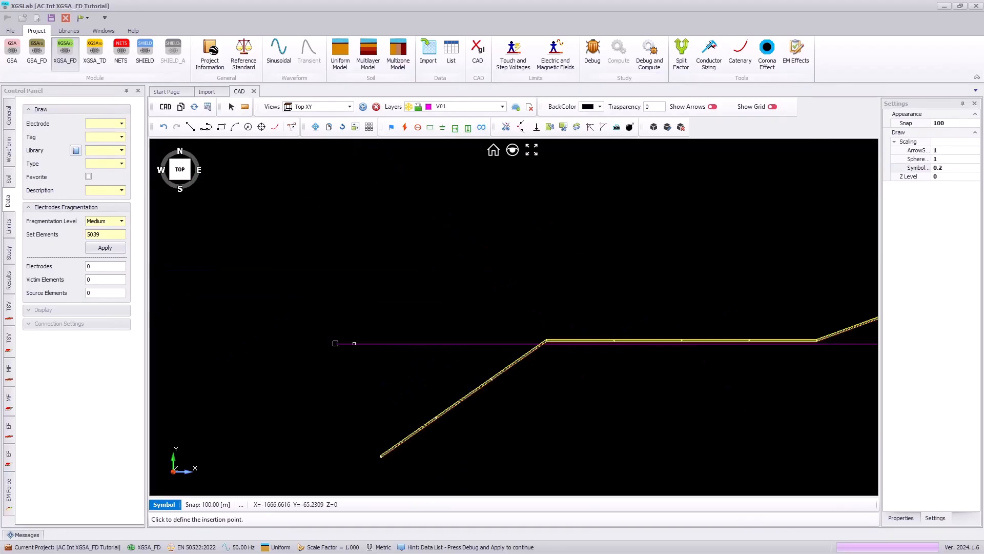
scroll(335, 343, up, 3)
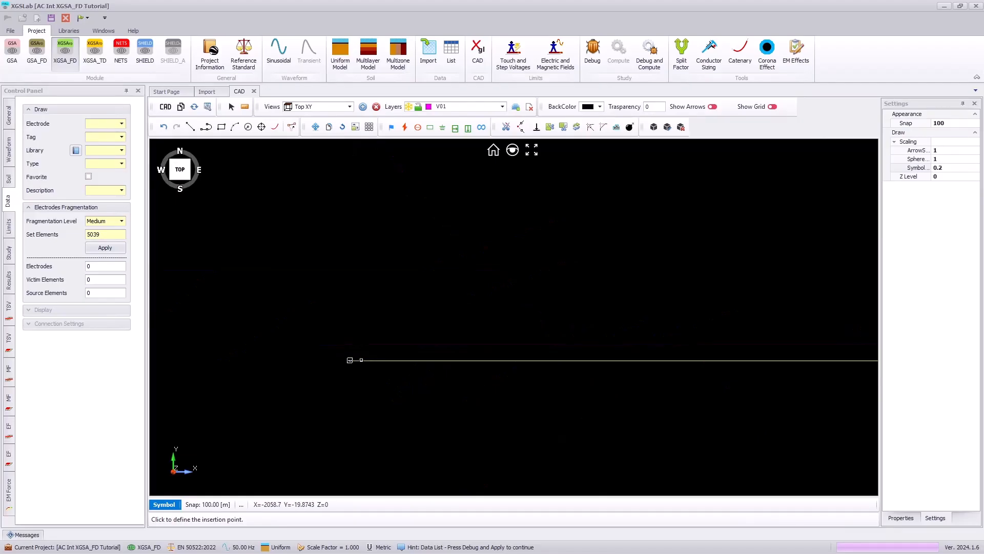
key(Escape)
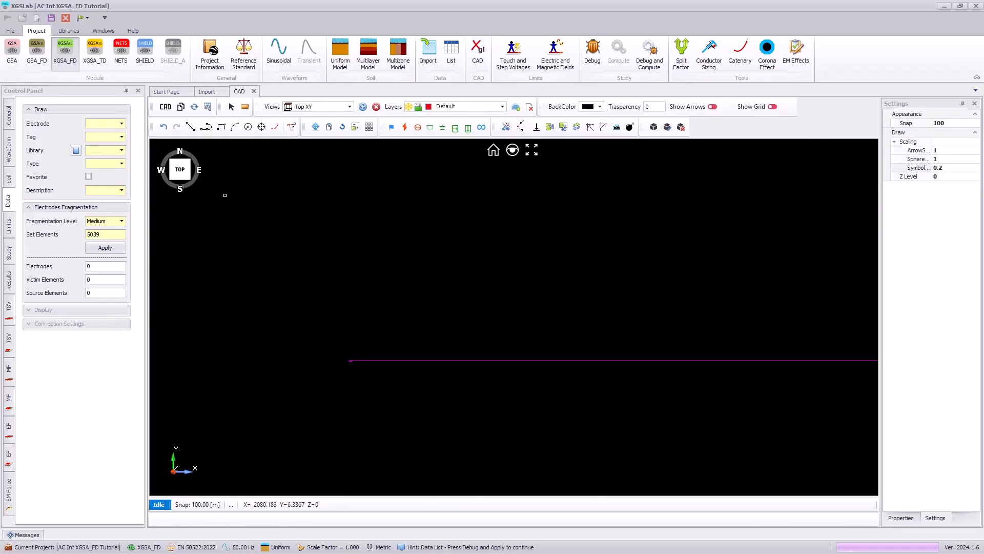
click(180, 171)
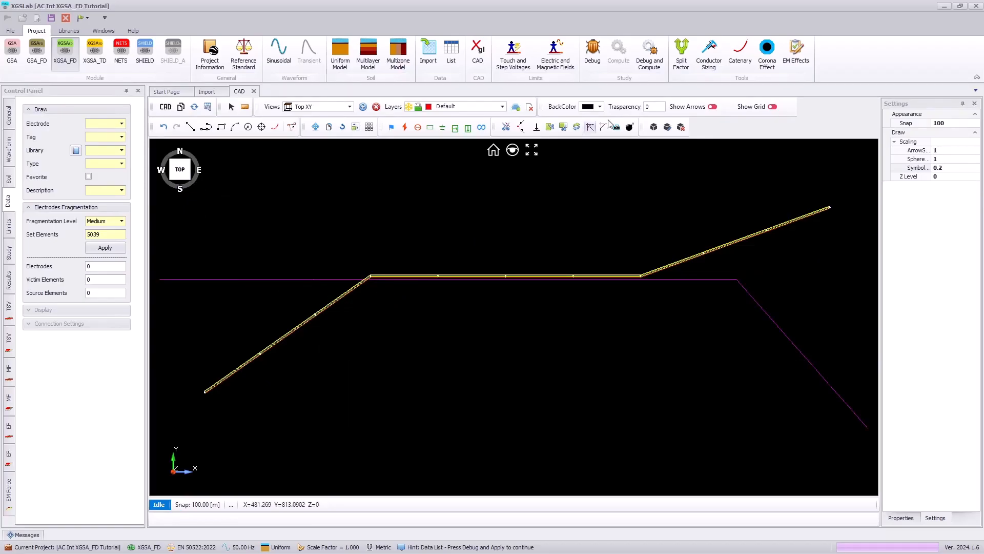
- Debug and compute the project, and display the SPD results table
click(645, 60)
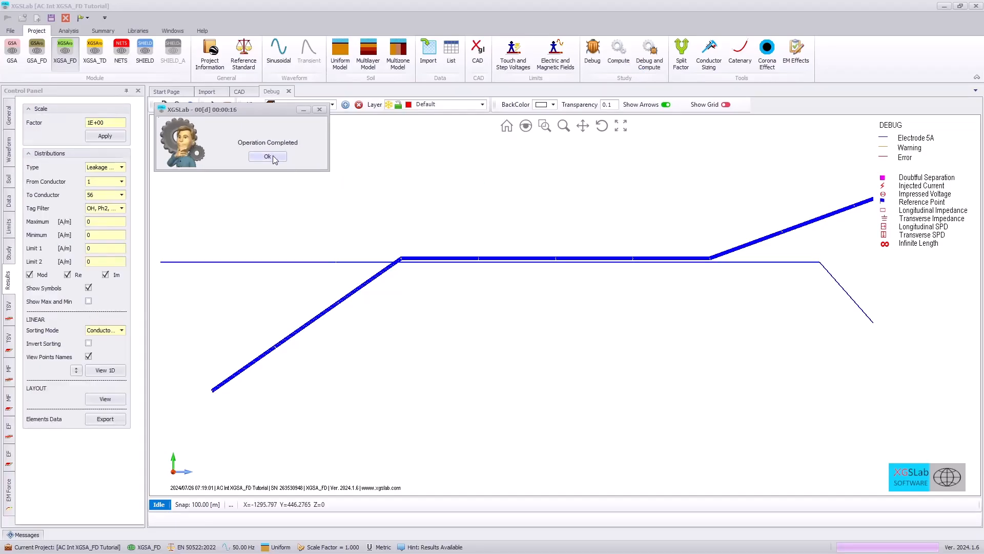
click(267, 156)
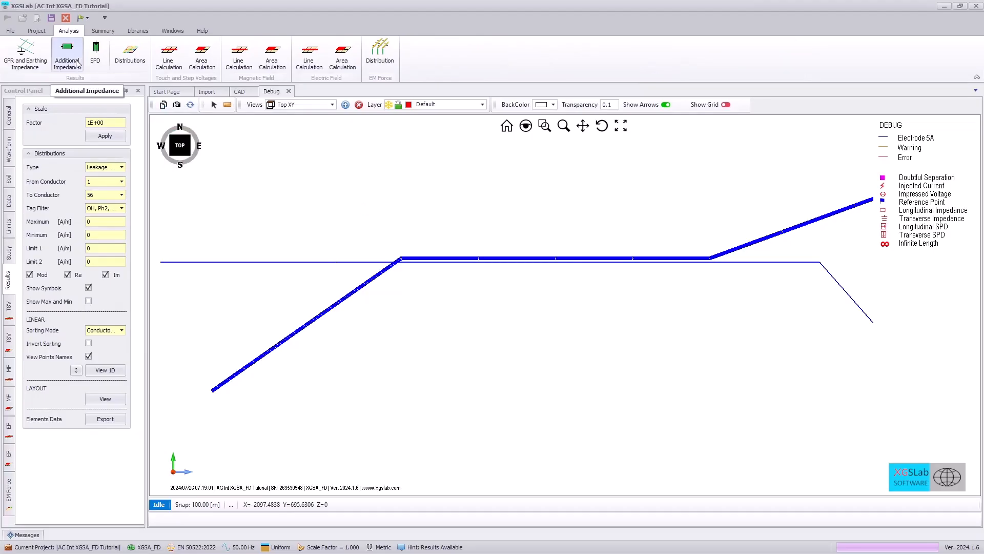
click(96, 51)
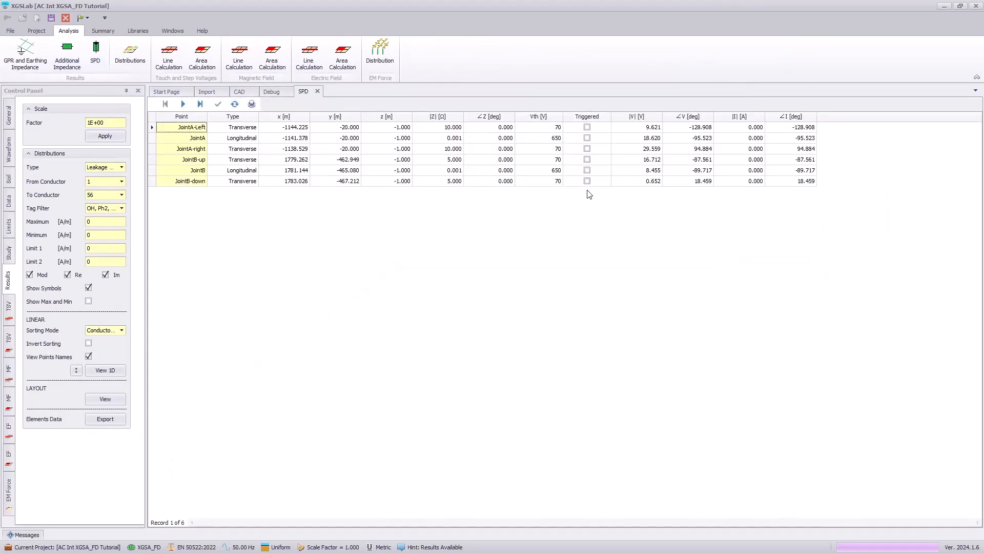
- Plot the Potential distribution in the layout view for the Pipeline tag only and inspect the pipeline in 3D
click(121, 169)
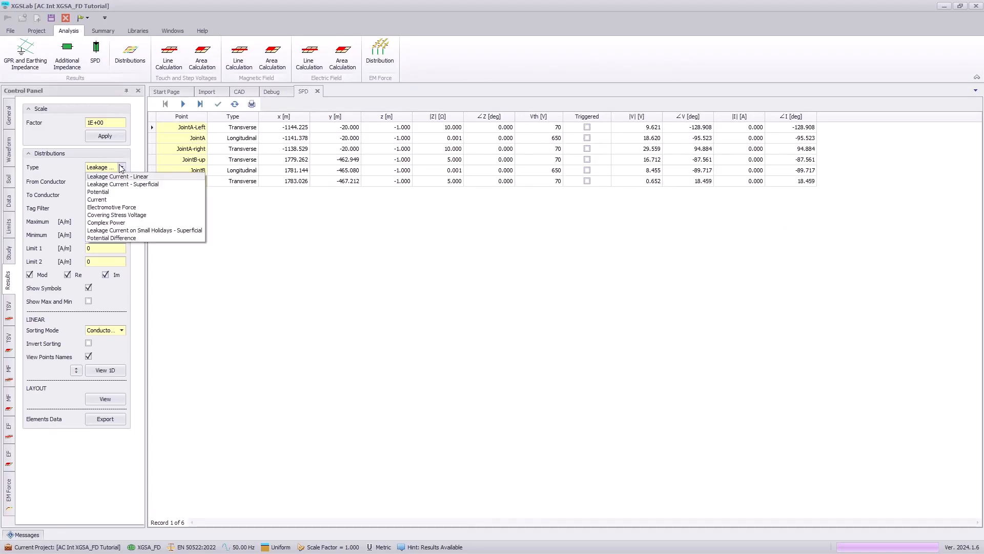
click(114, 193)
click(104, 210)
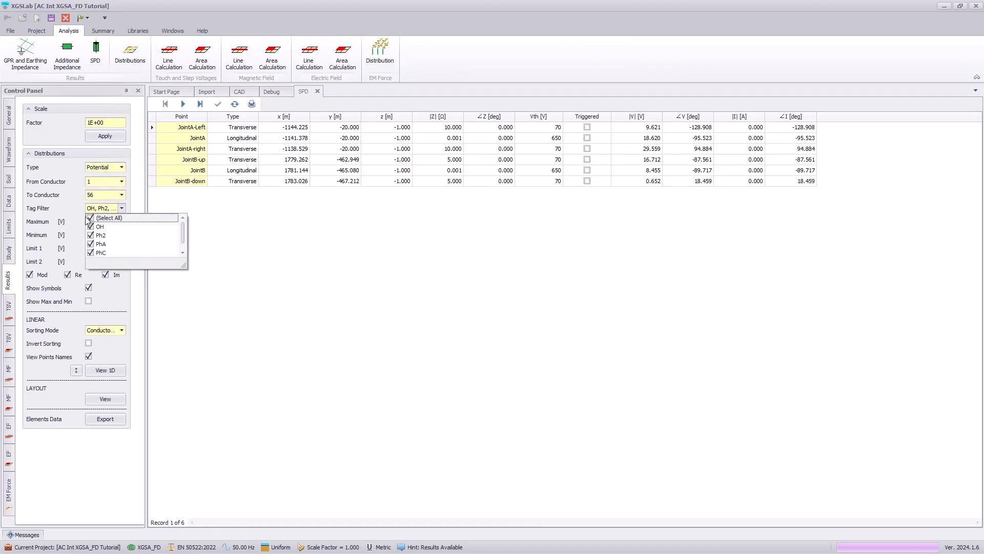
scroll(99, 240, down, 1)
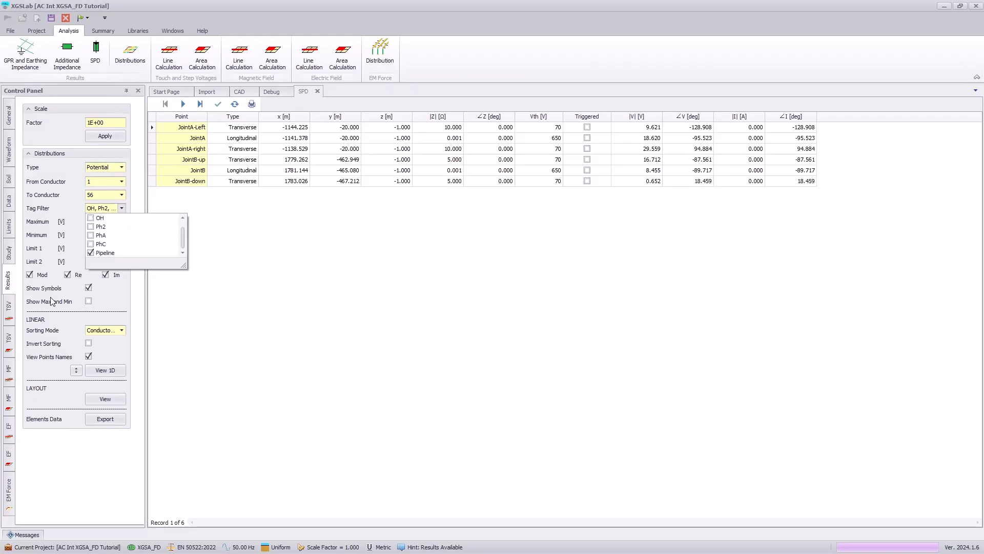
click(93, 402)
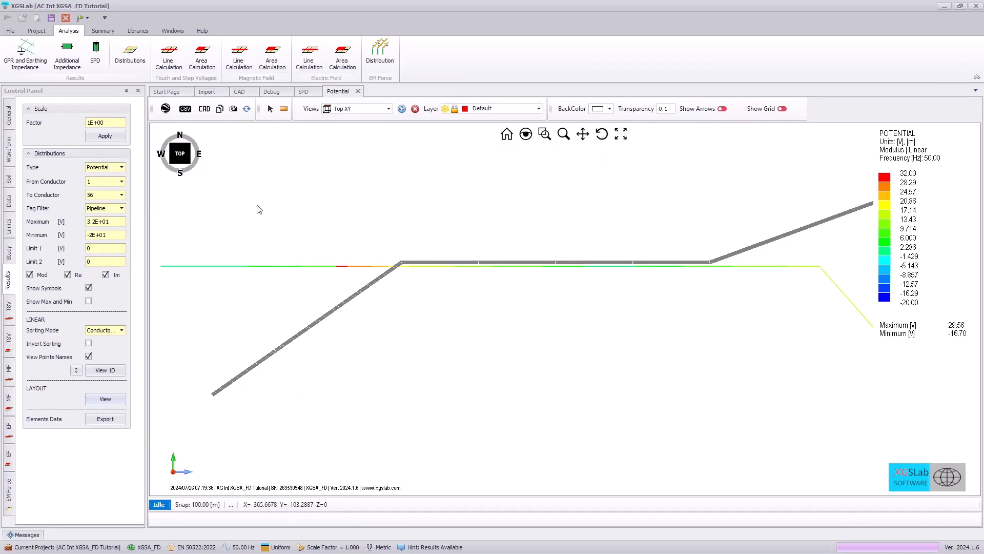
click(188, 162)
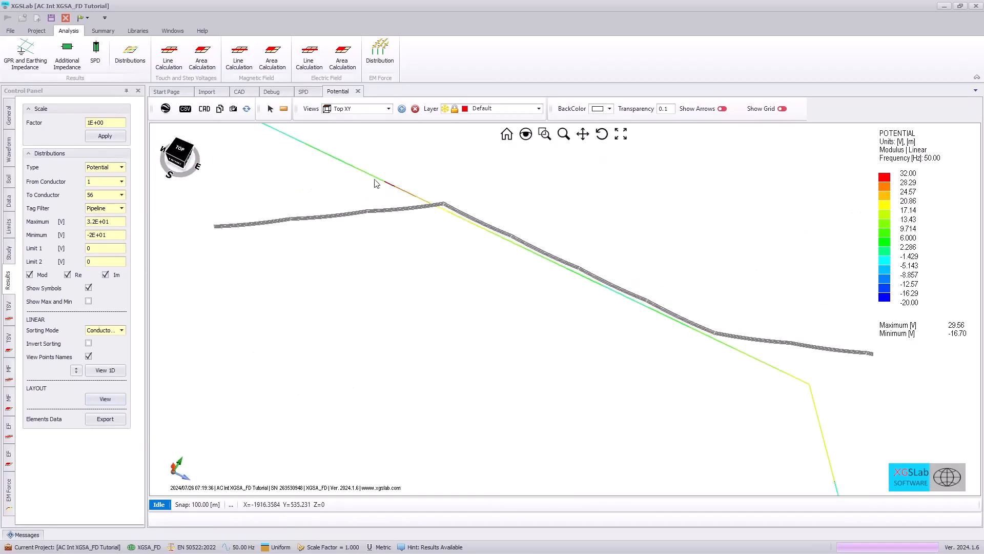
scroll(390, 180, up, 2)
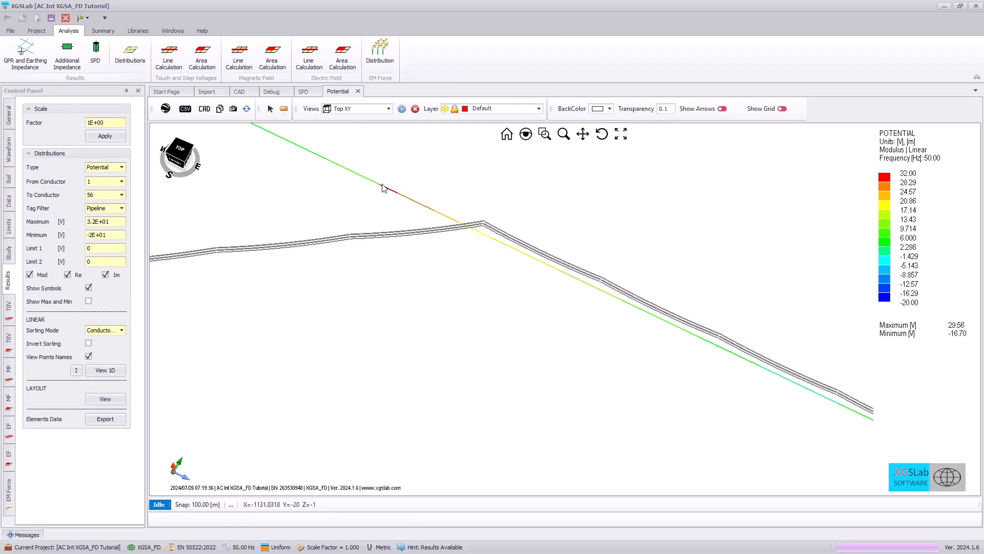
- Plot the pipeline's potential in 1D, followed by its Leakage Current on Small Holidays - Superficial in 1D
click(105, 370)
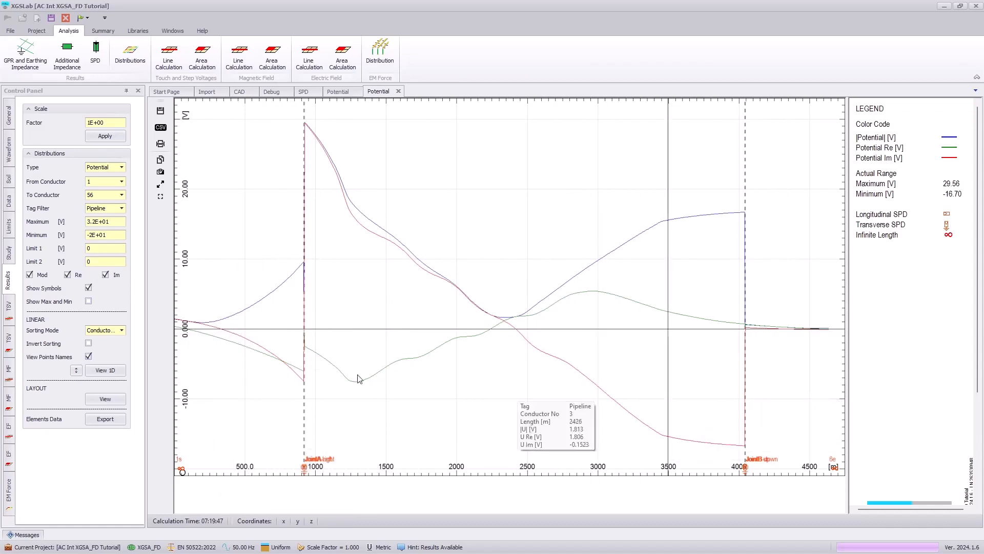
click(122, 167)
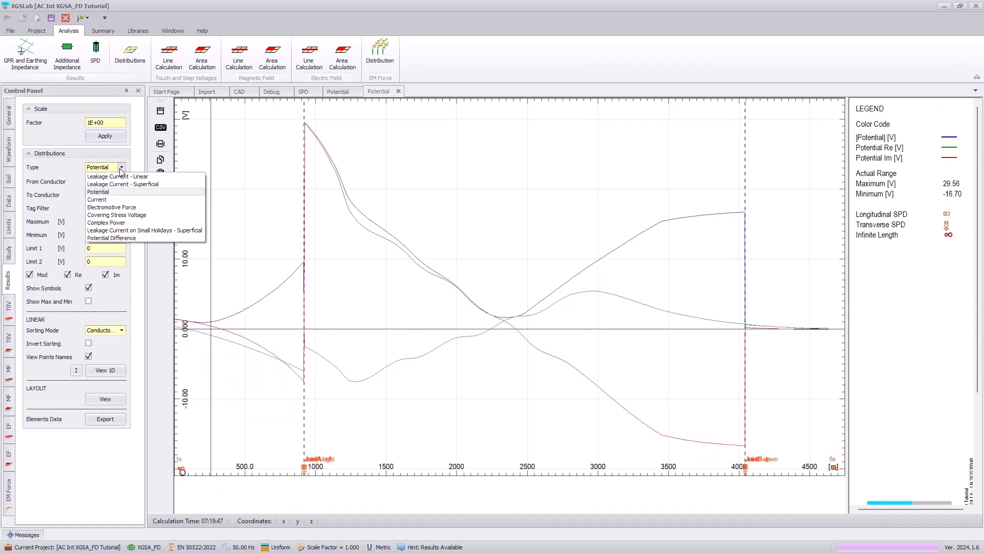
click(121, 231)
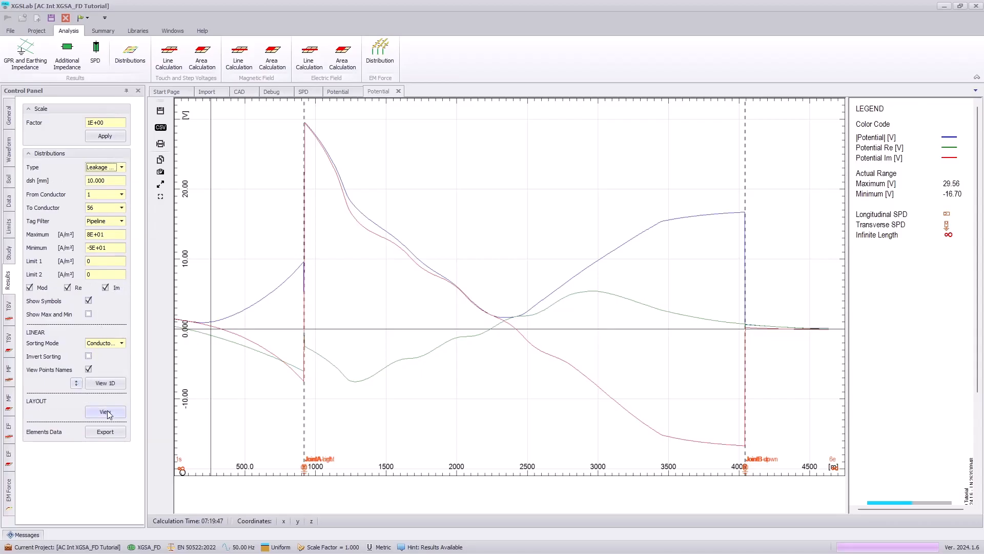
click(117, 388)
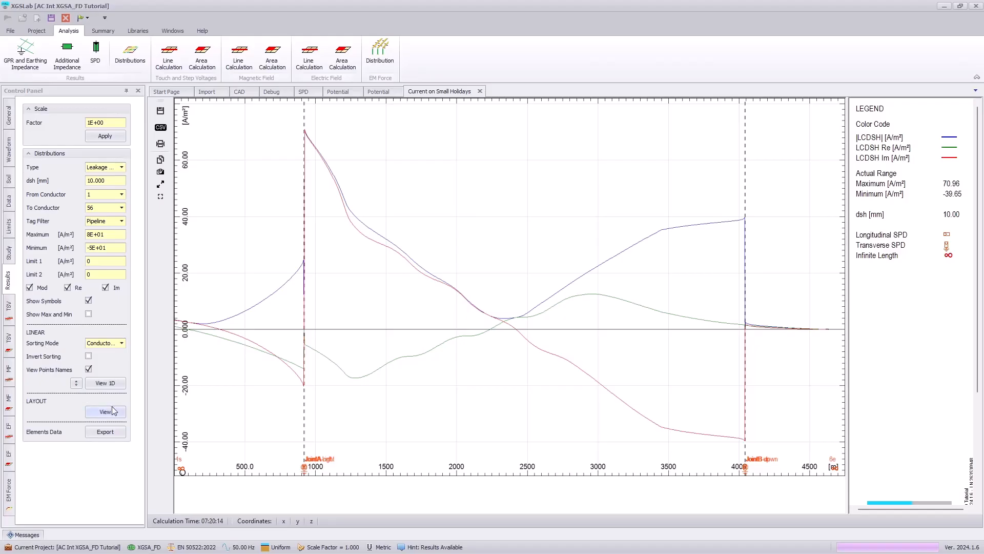
- Compare the pipeline's 1D potential plot with its small-holidays leakage current plot
click(37, 32)
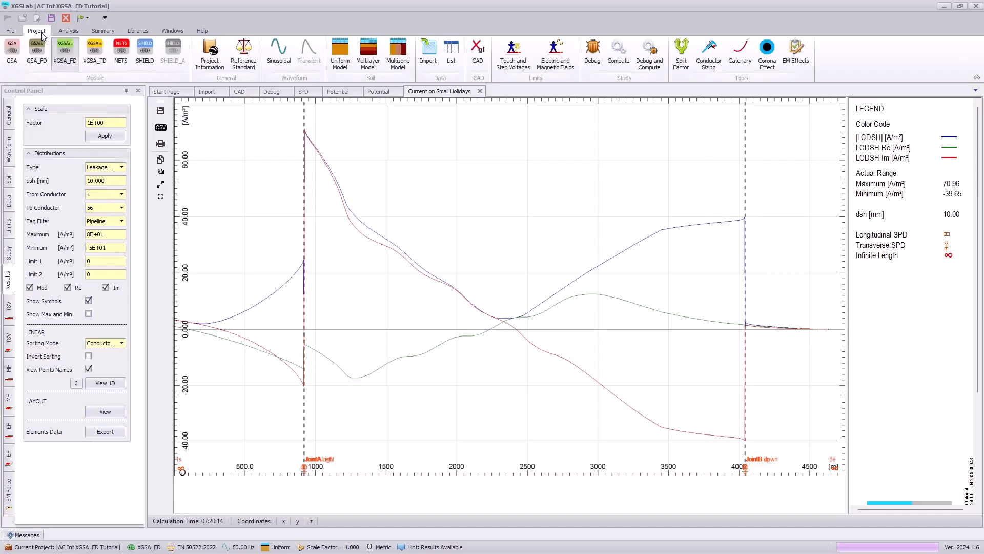
mouse_move(229, 202)
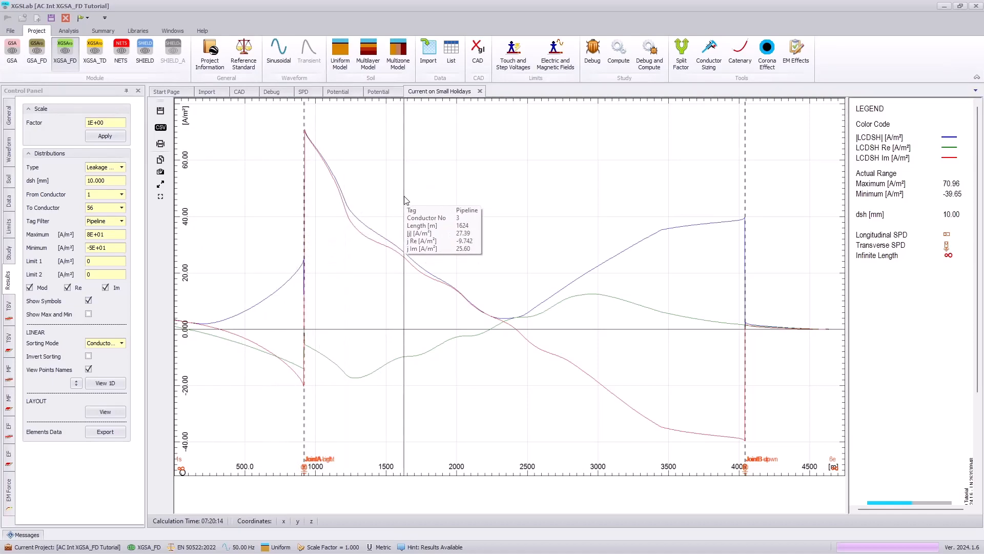
click(389, 91)
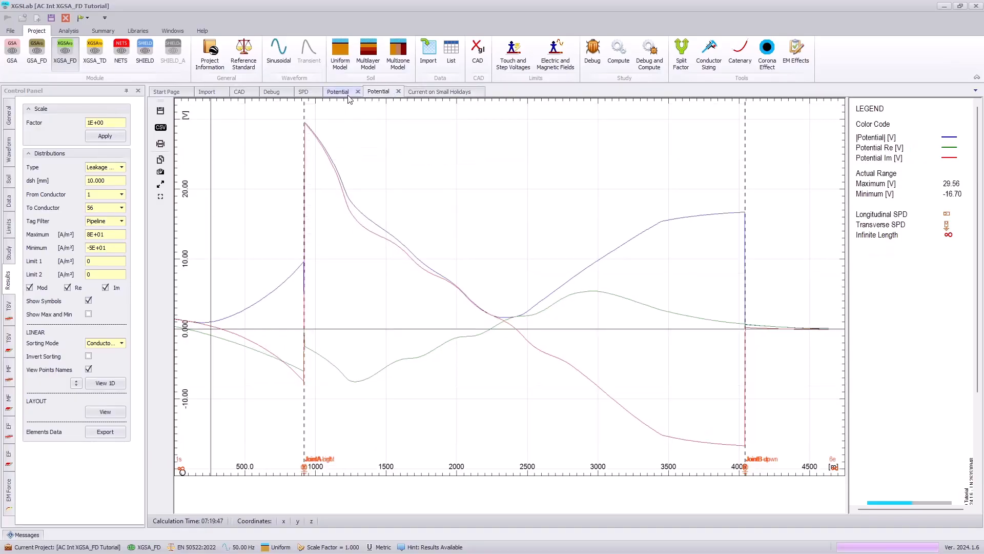
click(439, 92)
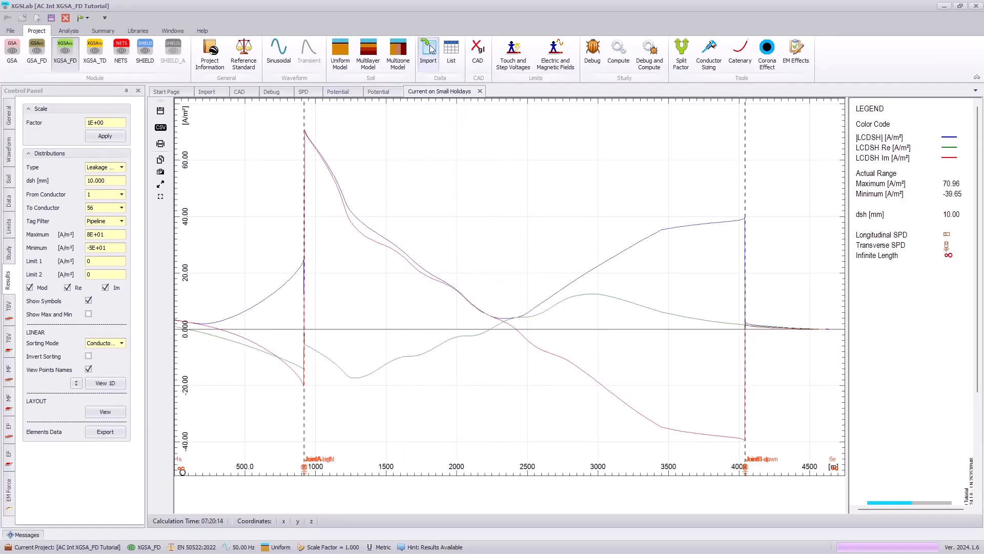
- Bring up the CAD drawing of the model and show the whole layout in top view
click(477, 52)
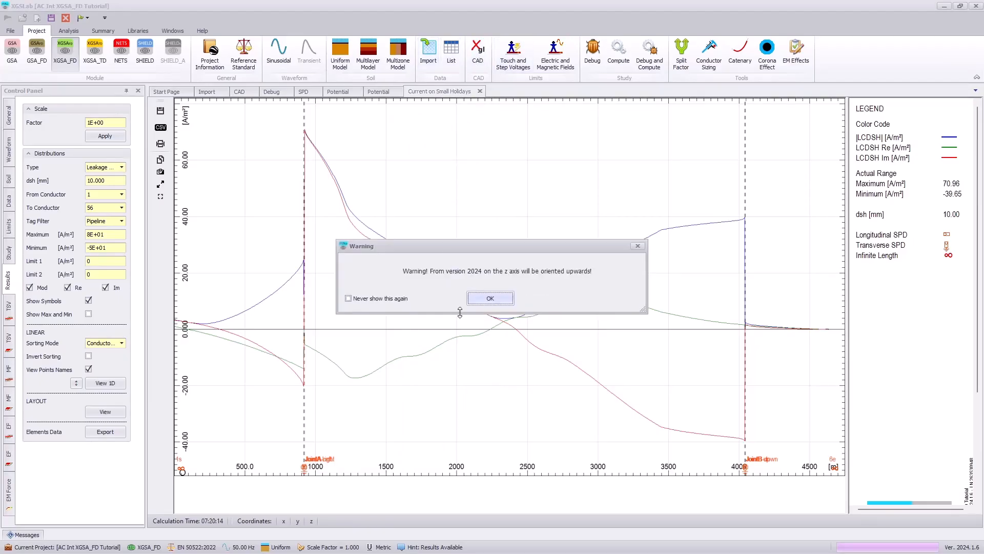
click(474, 299)
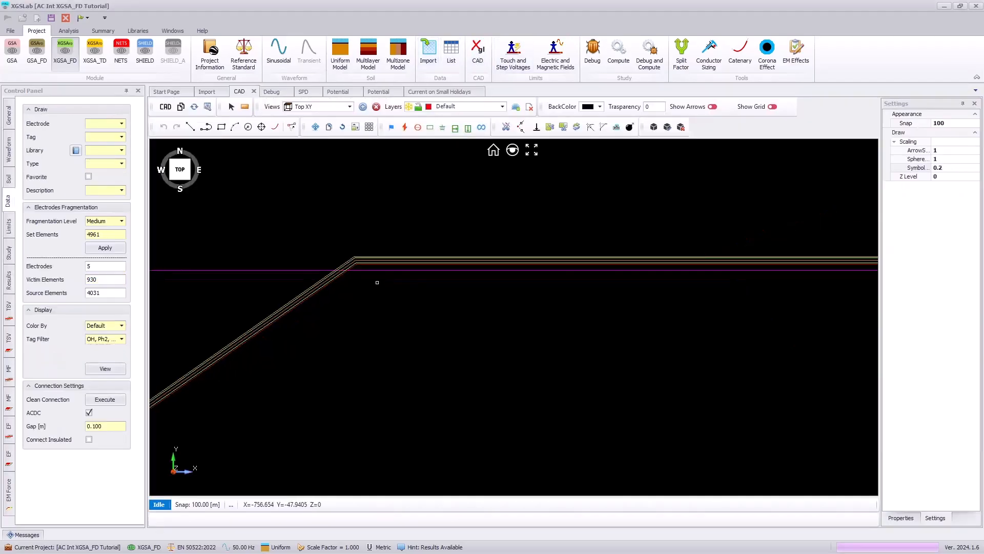
drag(191, 181, 186, 176)
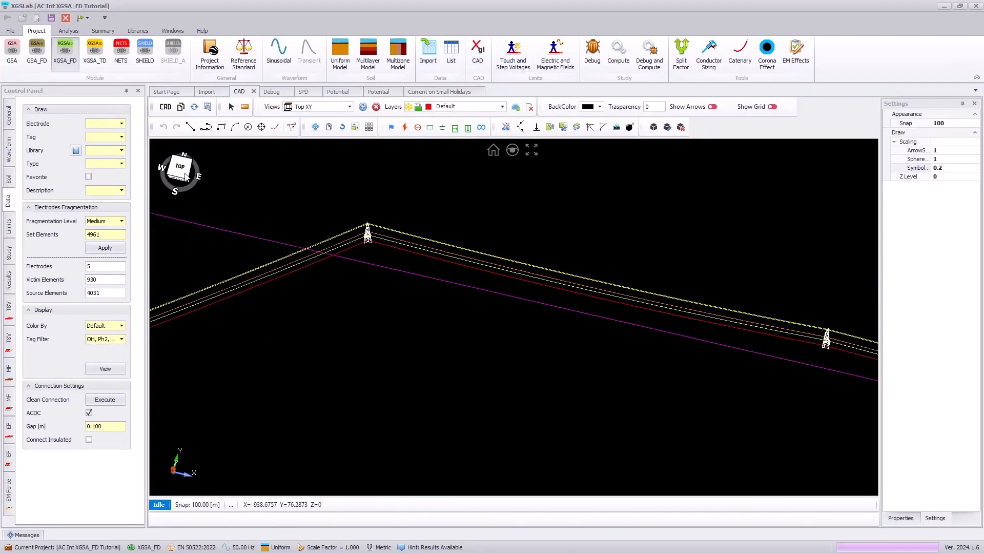
click(183, 170)
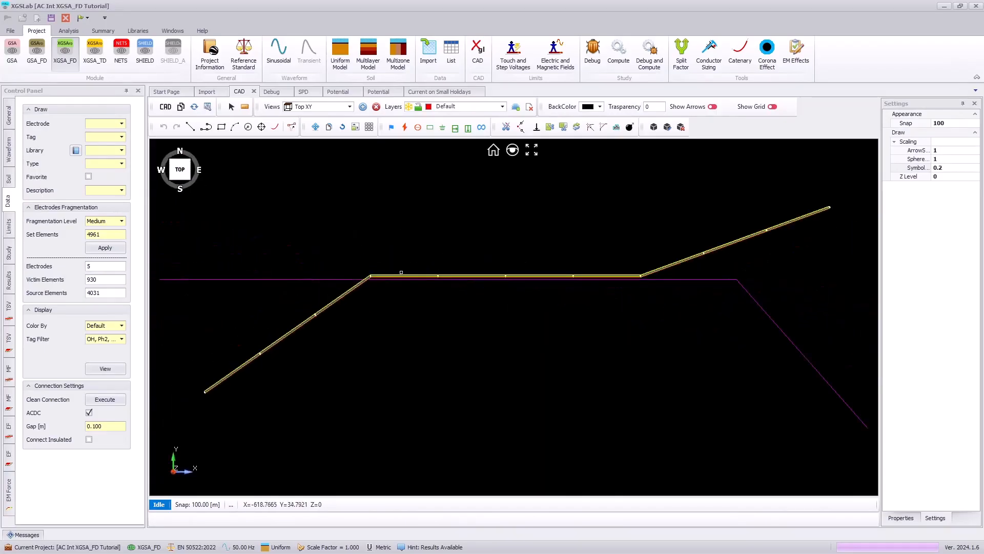
click(428, 54)
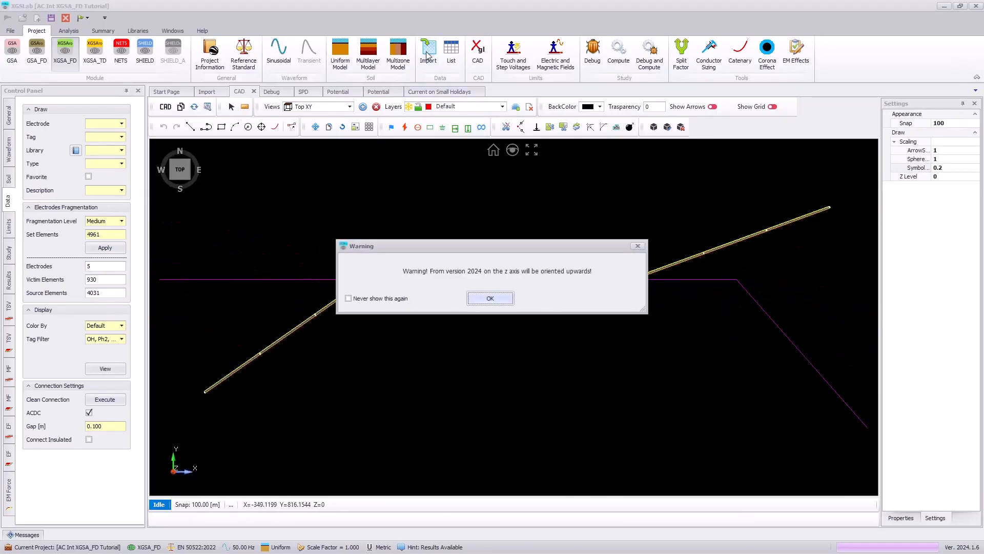
click(488, 299)
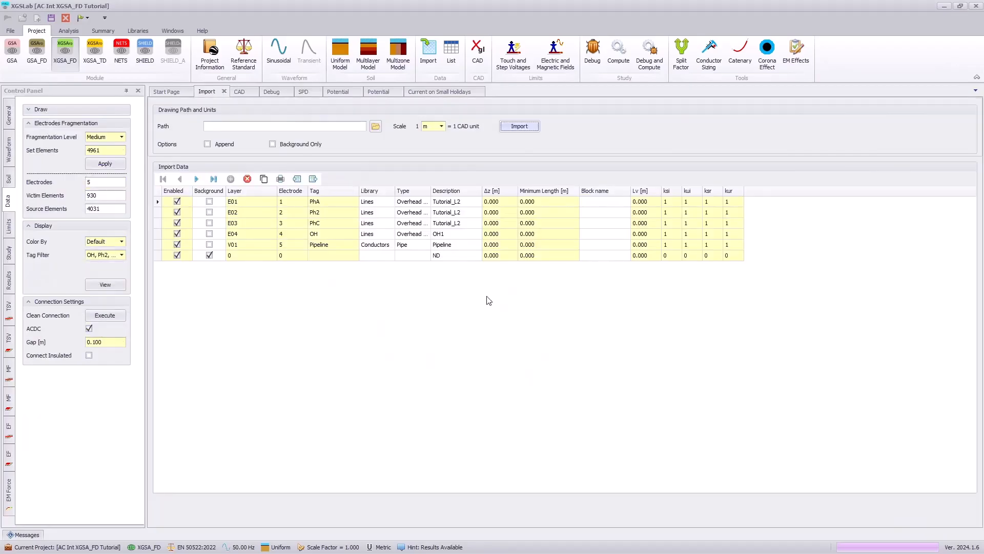
click(477, 54)
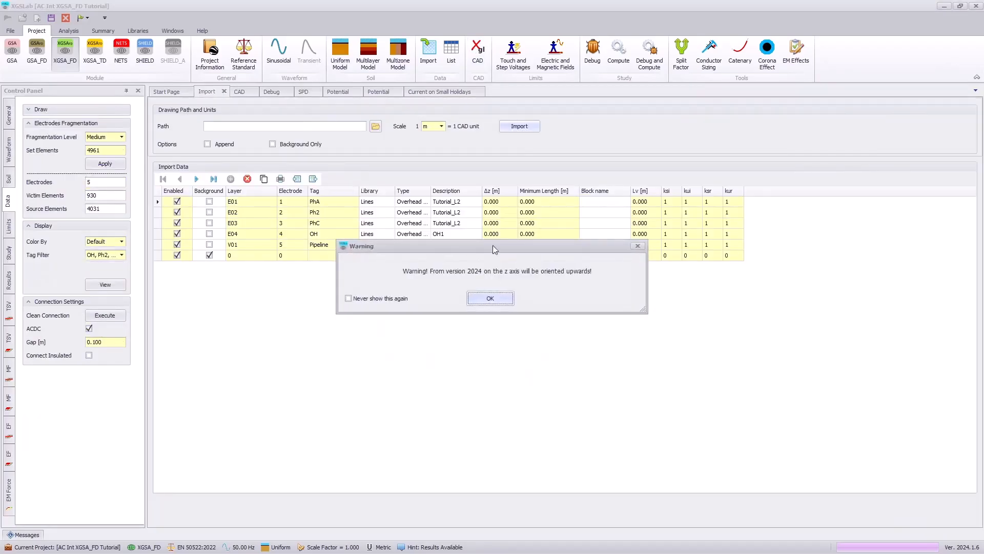
click(490, 299)
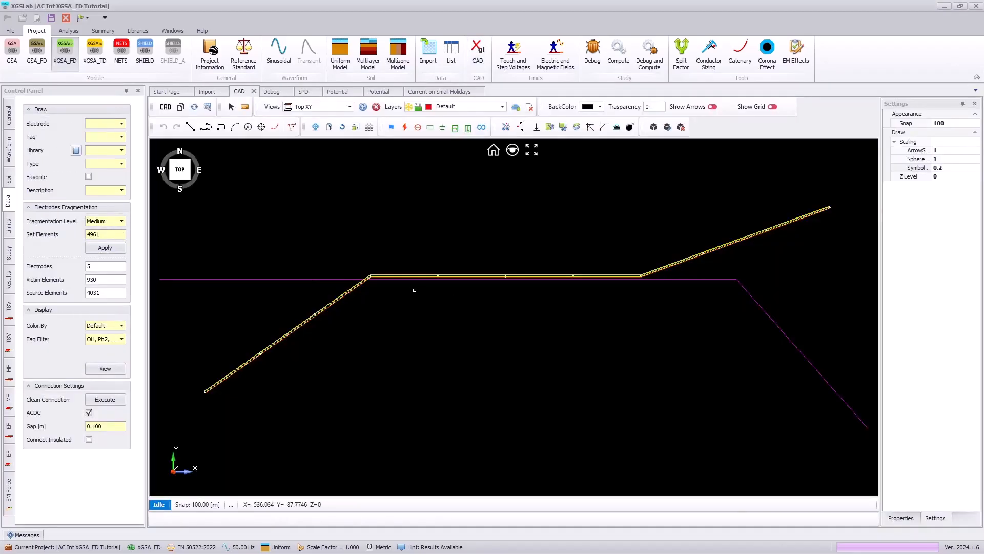
- Hide the pipeline layer V01 and layer 0 so that only the power line conductors are displayed
click(503, 106)
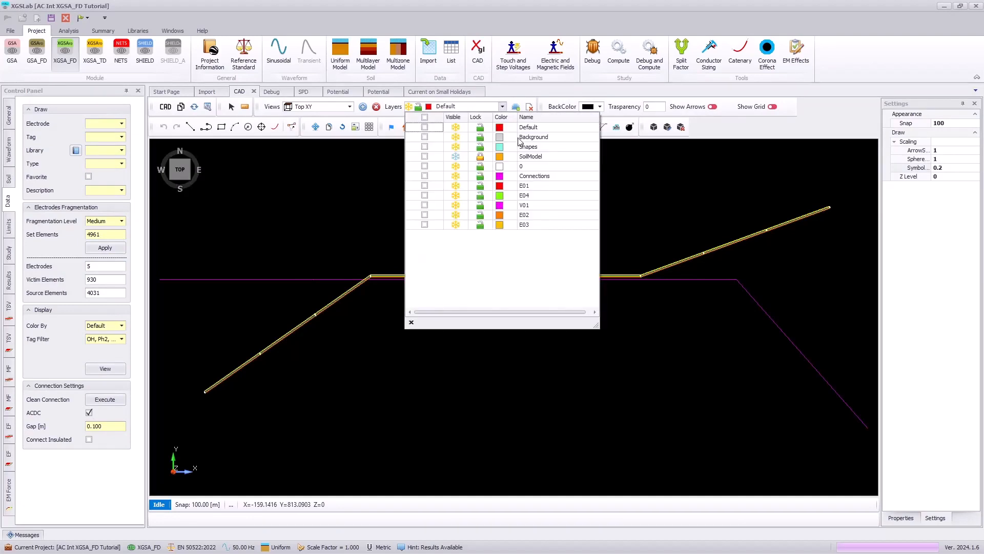
click(456, 205)
click(329, 193)
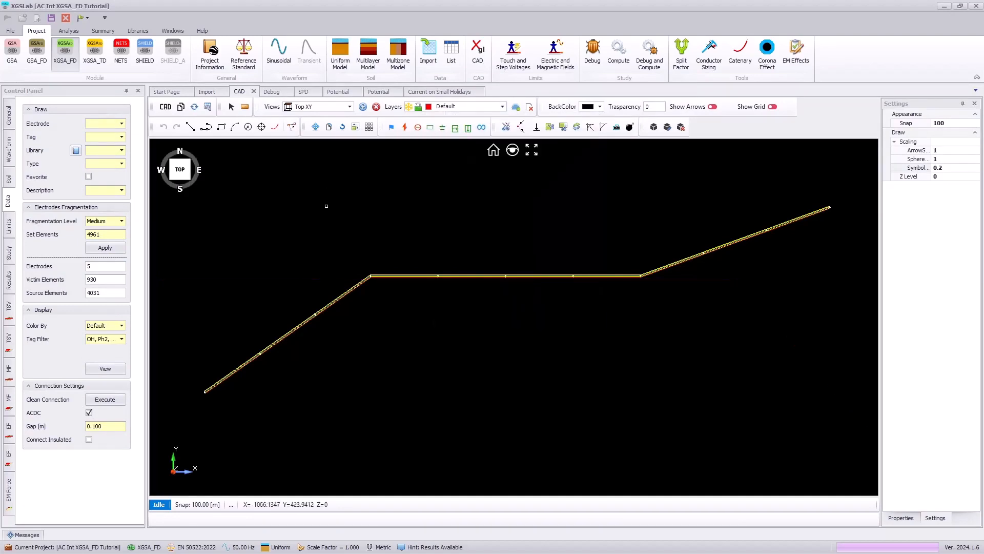
click(503, 107)
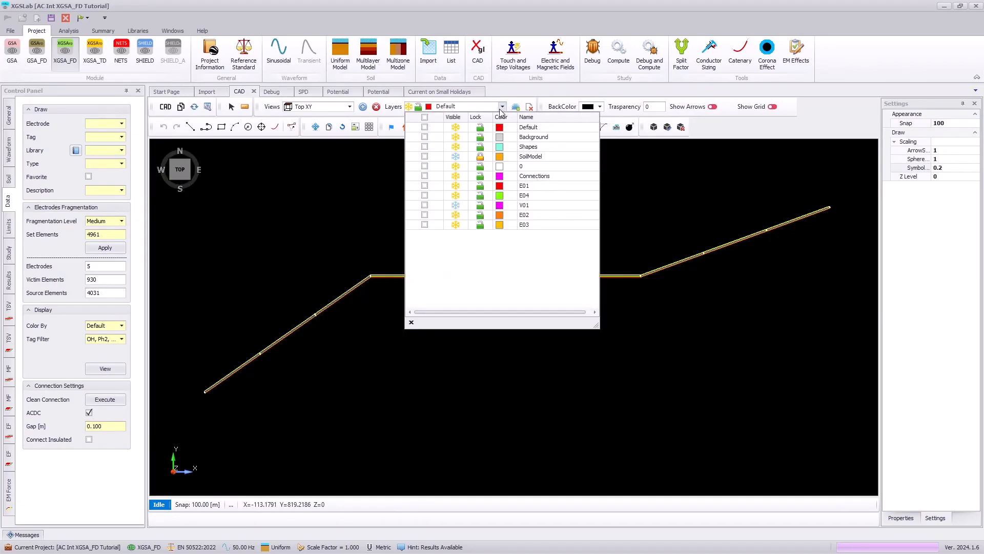
click(318, 224)
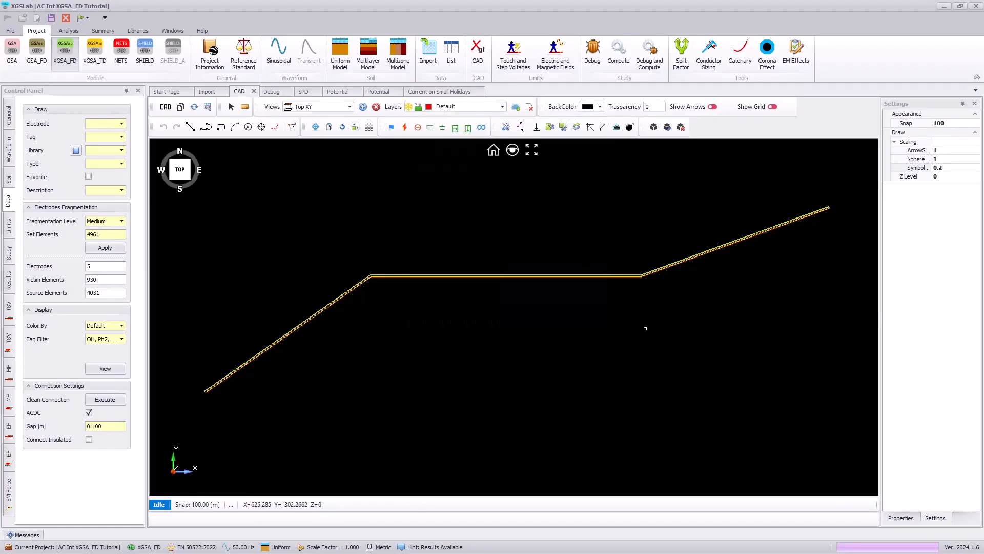
- Delete all the power line conductors from the drawing and make the pipeline layer V01 visible again
drag(861, 176, 205, 418)
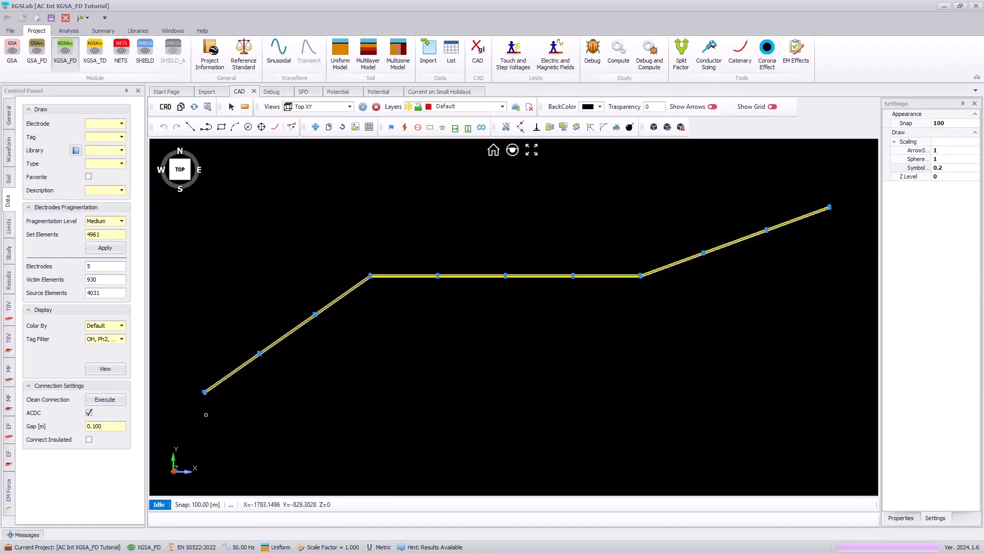
key(Delete)
click(452, 305)
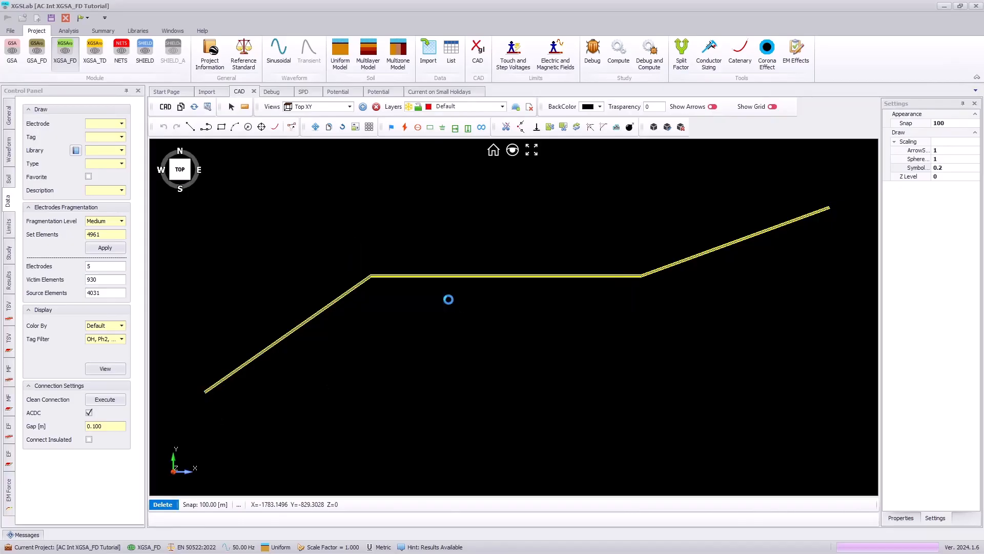
click(502, 106)
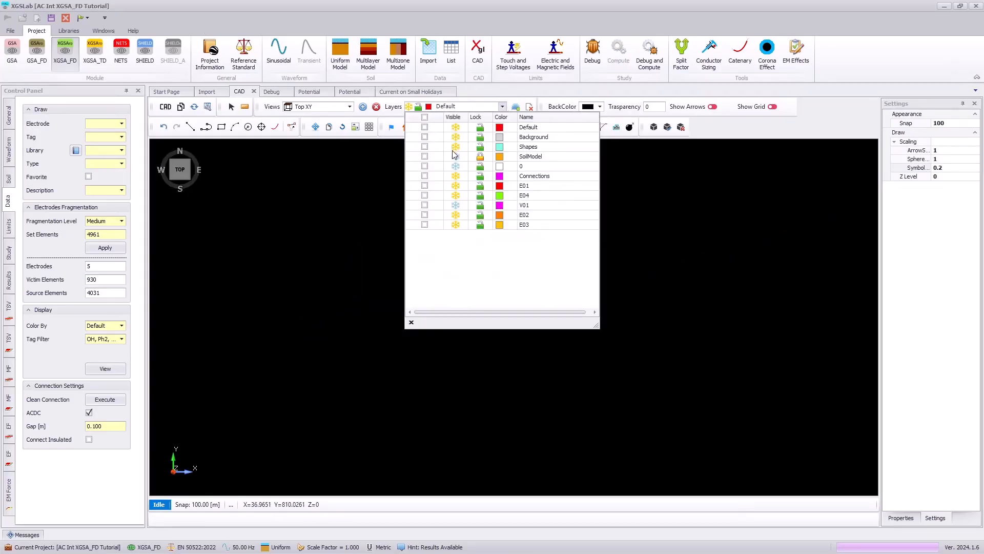
click(456, 205)
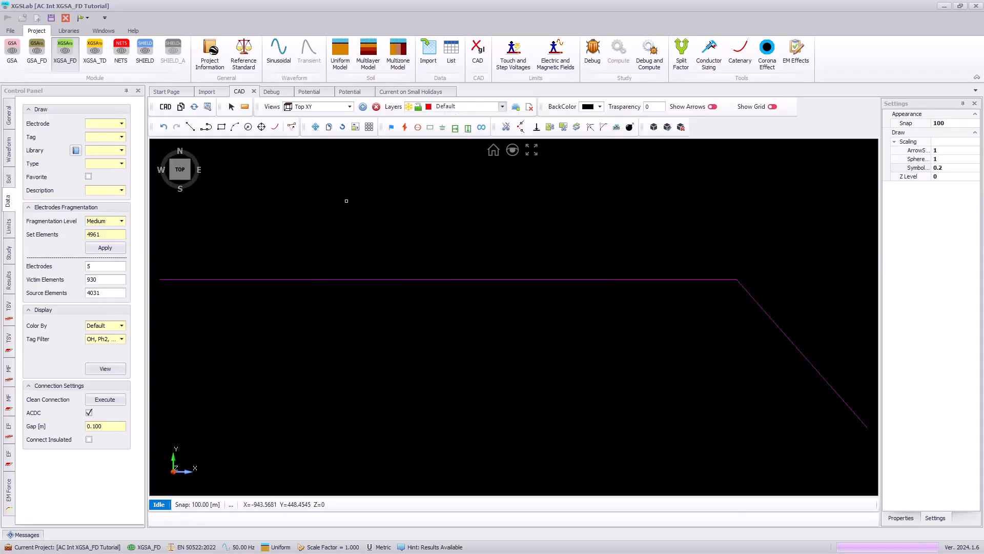
- Exclude layers V01 and 0 from the import data, leaving E01 to E04 enabled
click(425, 59)
click(493, 299)
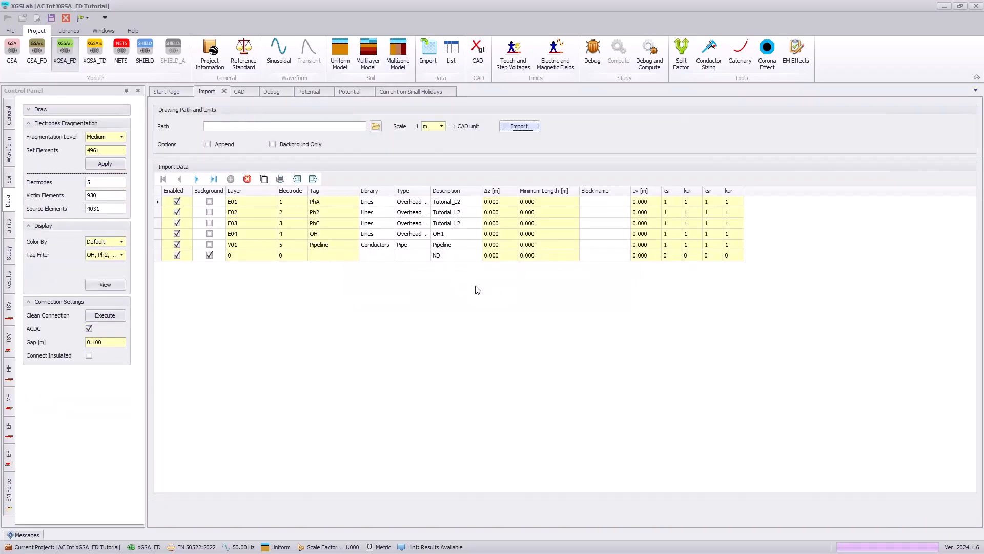
click(177, 245)
click(177, 255)
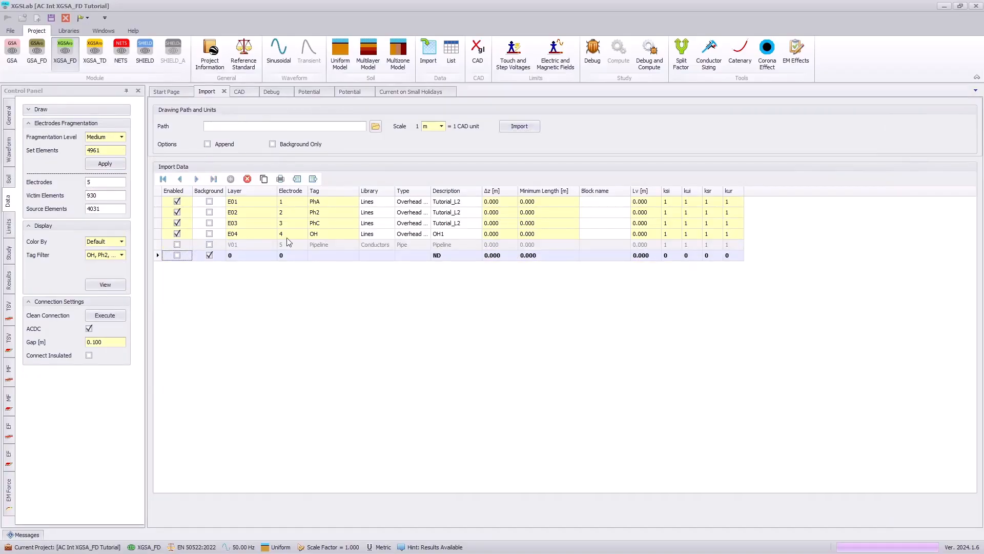
- Import the power line from 1.1_Tutorial XGSA_FD Interference Fault.dwg with the Append option, keeping the existing pipeline
click(376, 126)
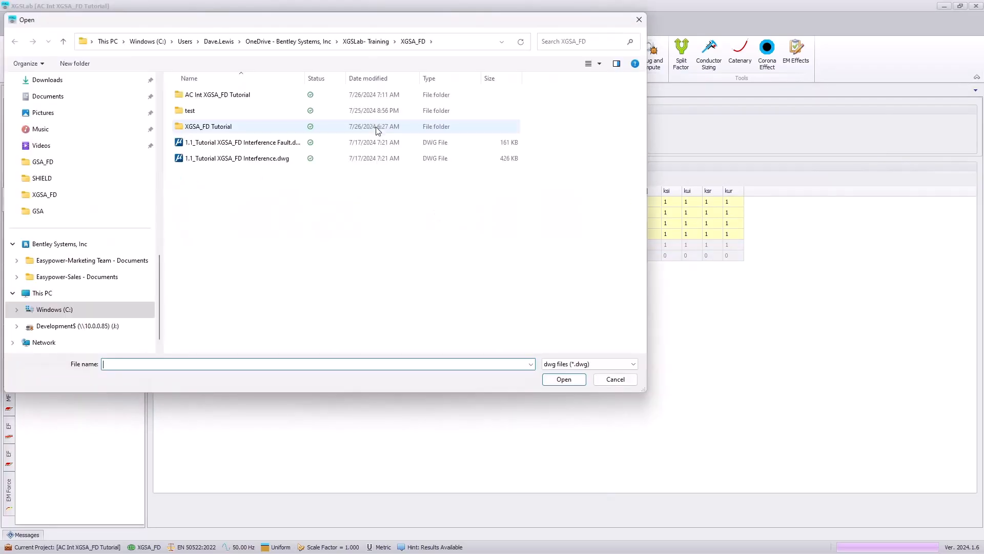
click(267, 146)
double_click(267, 149)
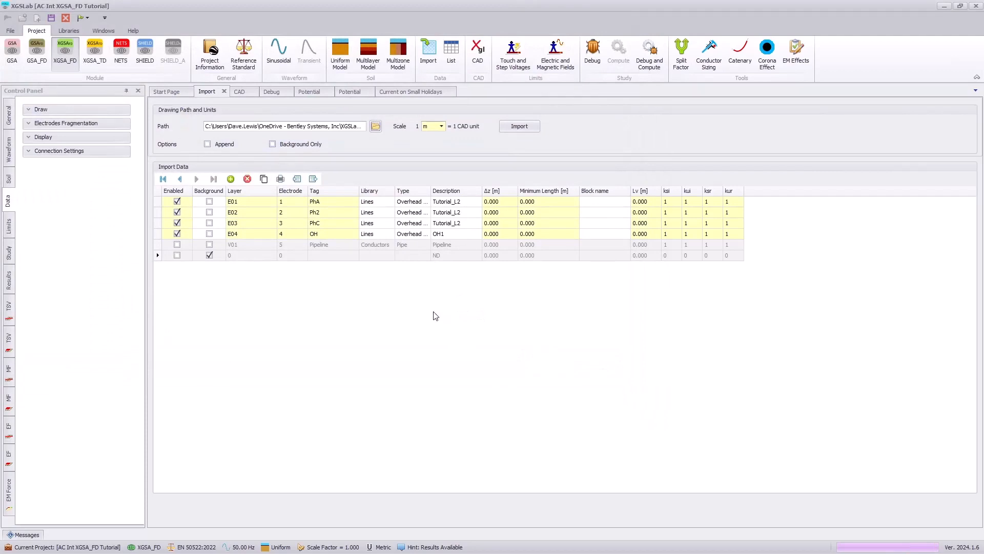
click(207, 145)
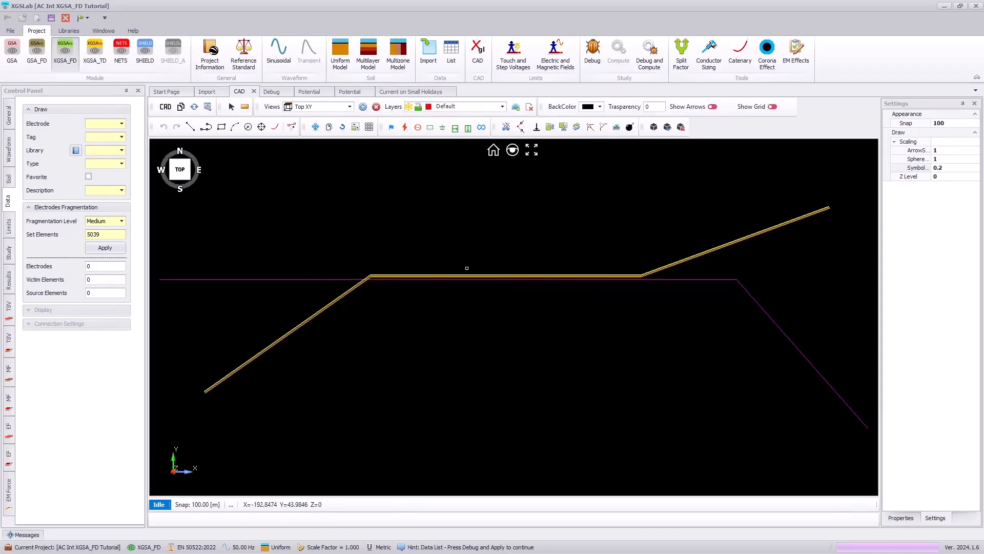
- Examine the source voltage and current of the PhA conductor on layer E01 in the imported fault-case power line
scroll(389, 276, up, 3)
scroll(325, 289, up, 5)
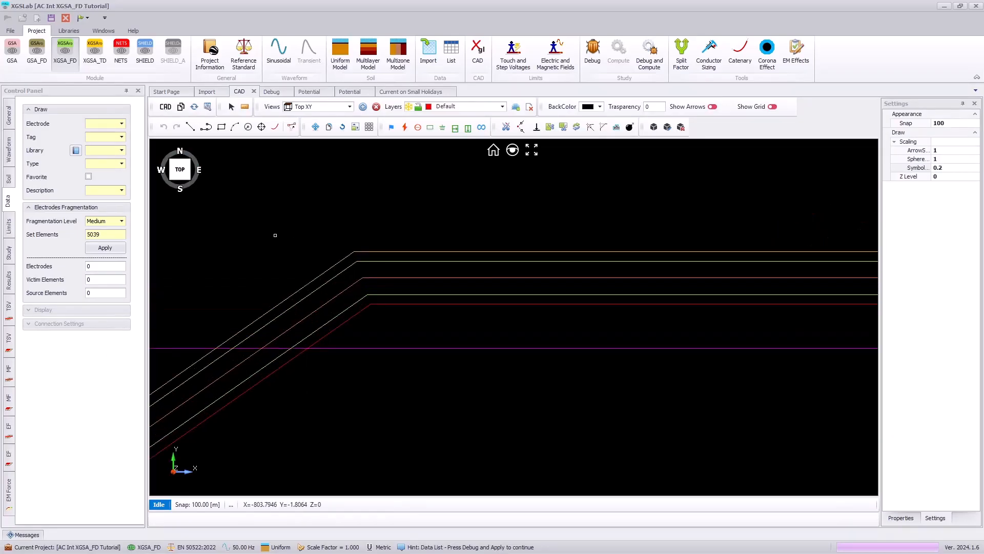
scroll(415, 277, down, 5)
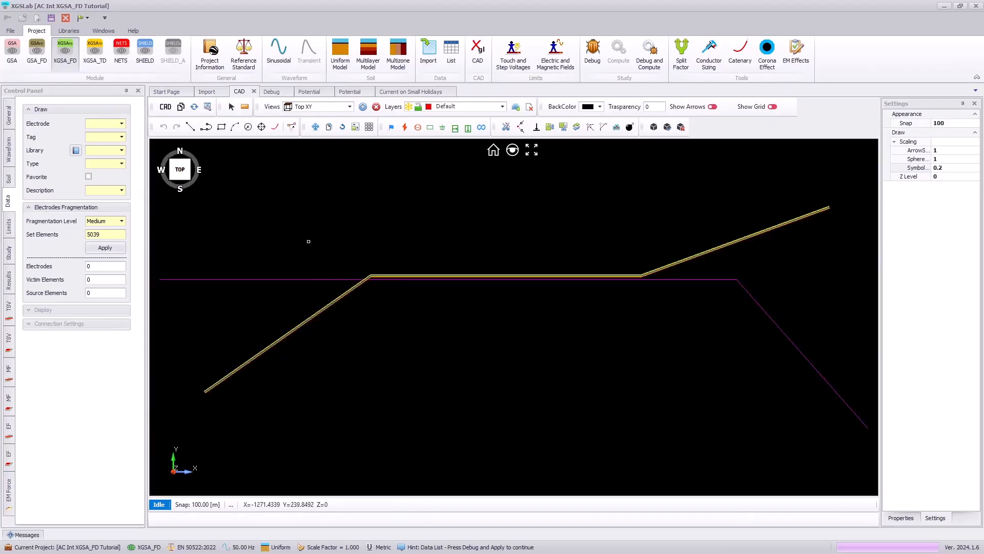
scroll(414, 277, up, 3)
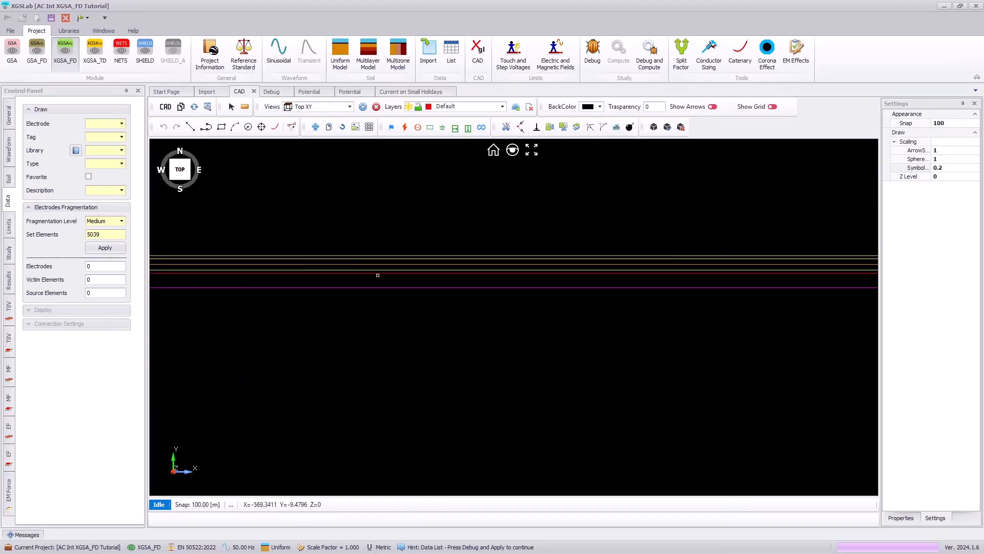
right_click(378, 273)
click(412, 293)
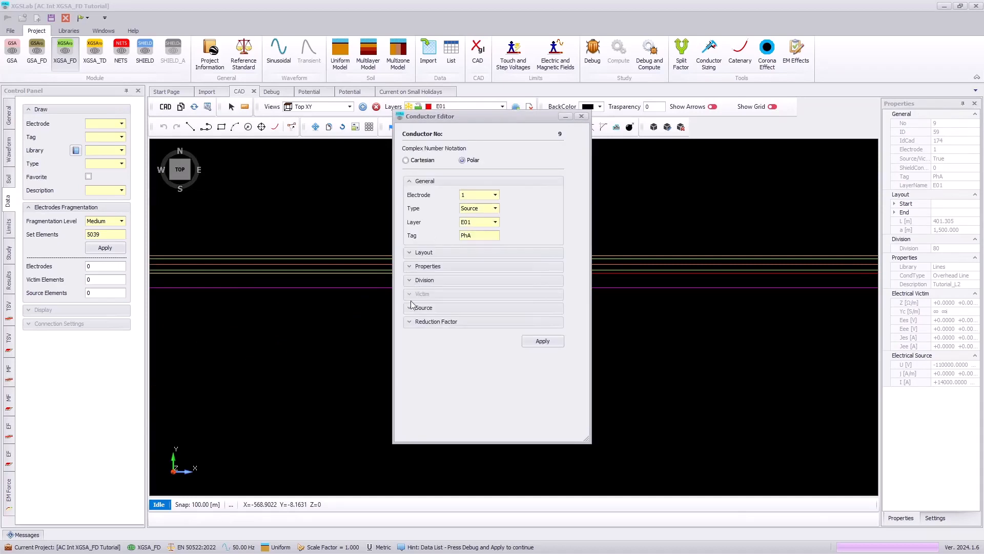
click(412, 306)
drag(478, 349, 472, 349)
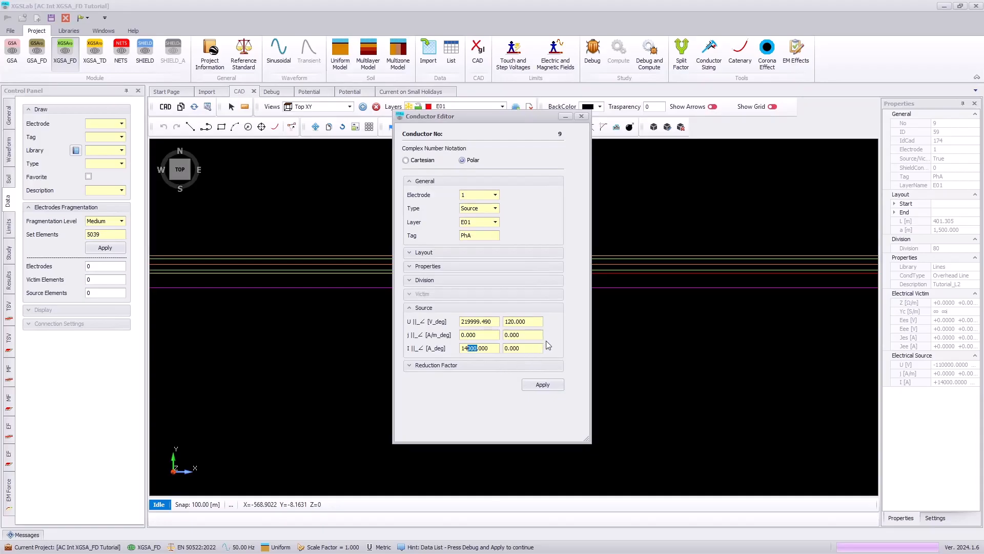
click(581, 115)
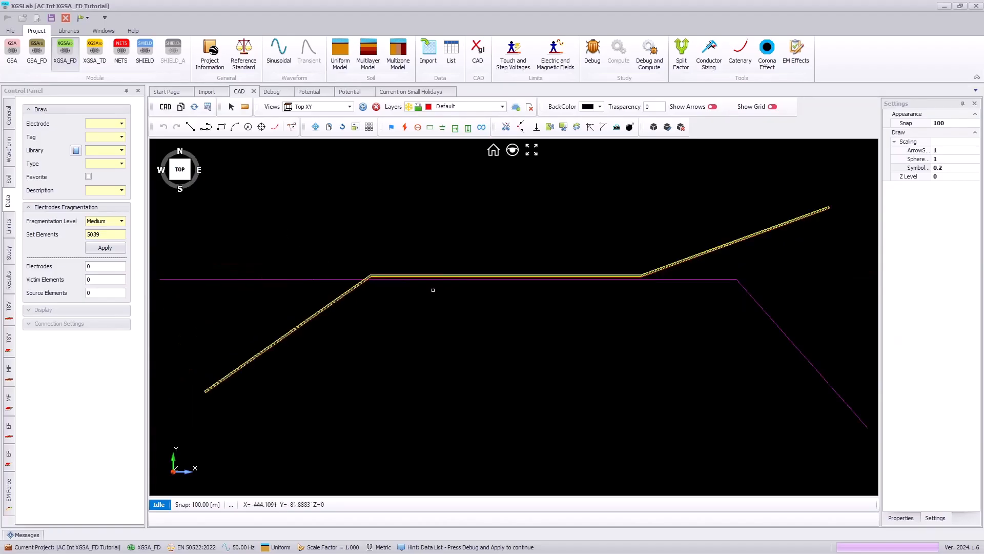
- Debug and compute the fault-case model, accepting the Kirchhoff law warning, and display the SPD results table
click(649, 54)
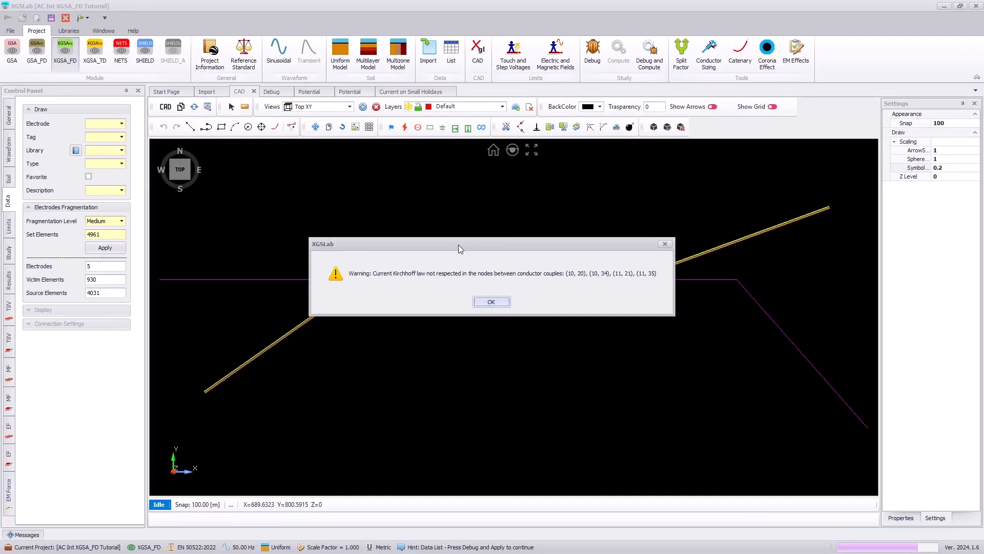
click(490, 302)
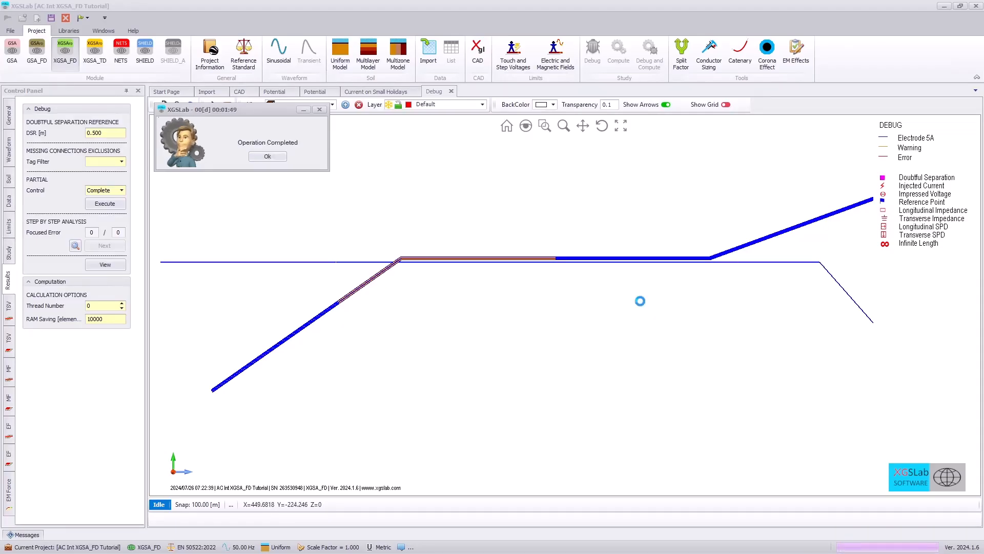
click(268, 156)
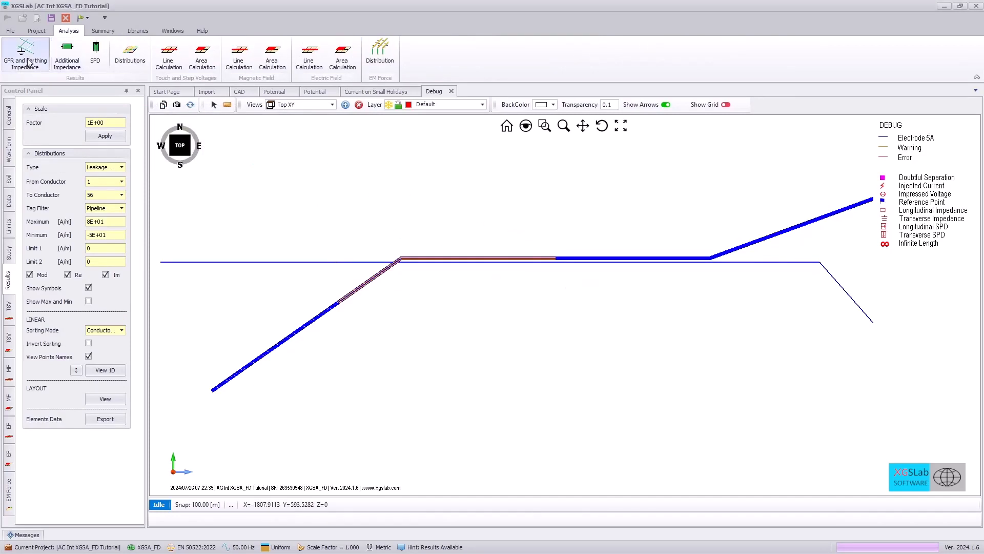
click(96, 62)
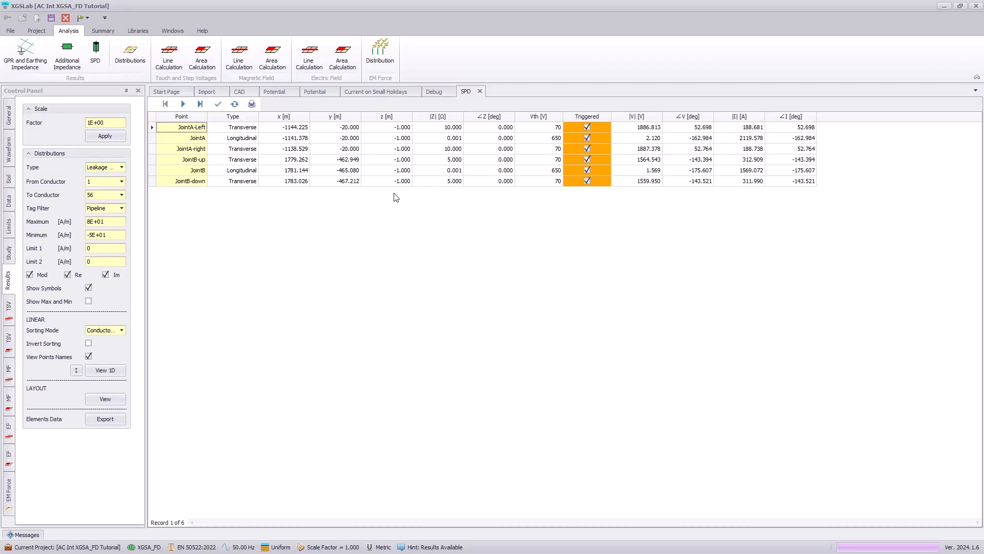
- Plot the 1D Potential distribution along conductors 1 to 56 with the Pipeline tag filter
click(122, 167)
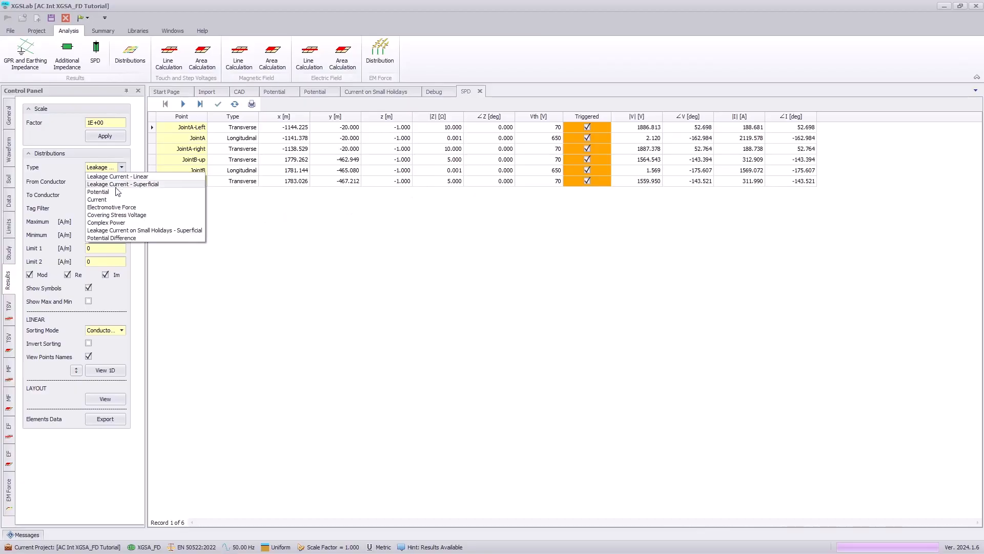
click(98, 191)
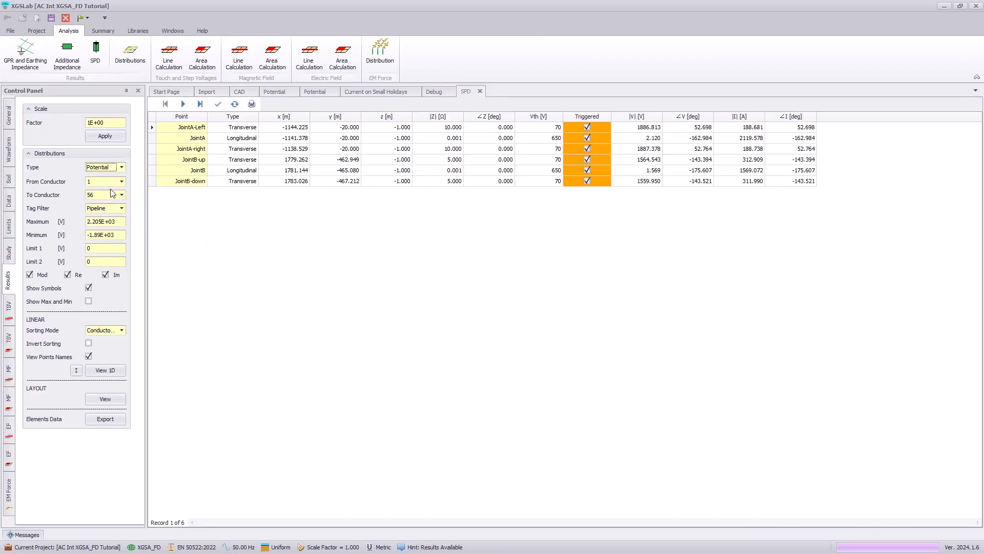
click(122, 208)
click(123, 207)
click(102, 370)
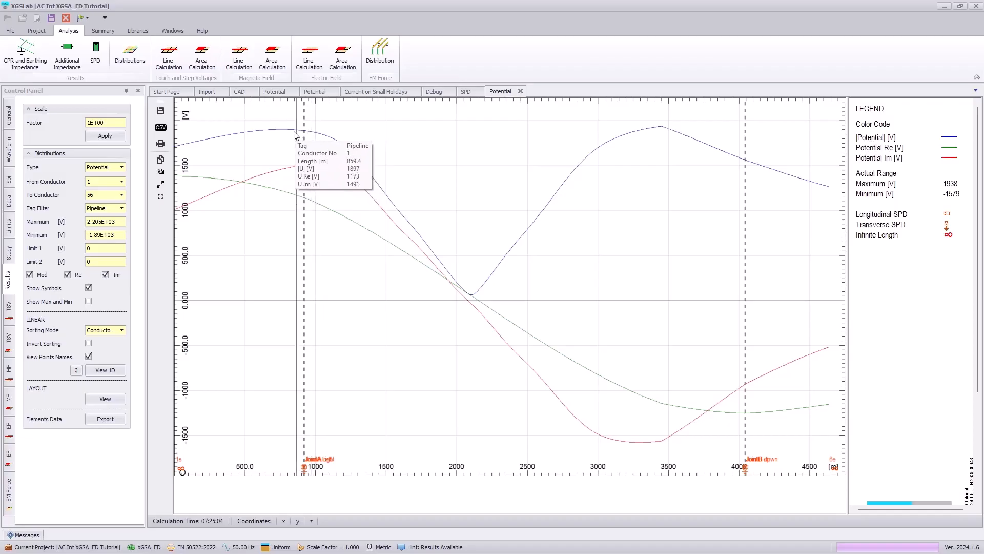
- Plot the 1D Current distribution along the pipeline
click(121, 168)
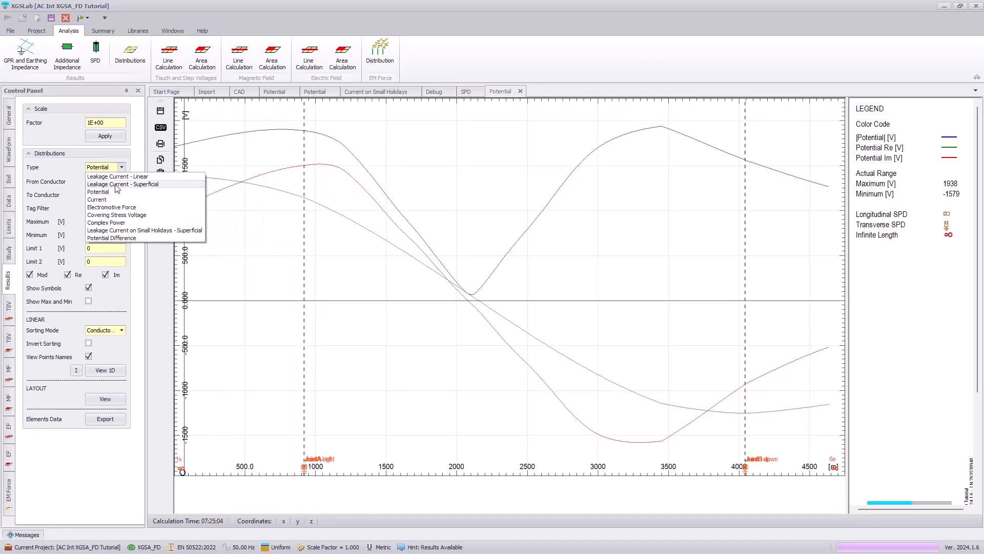
click(112, 203)
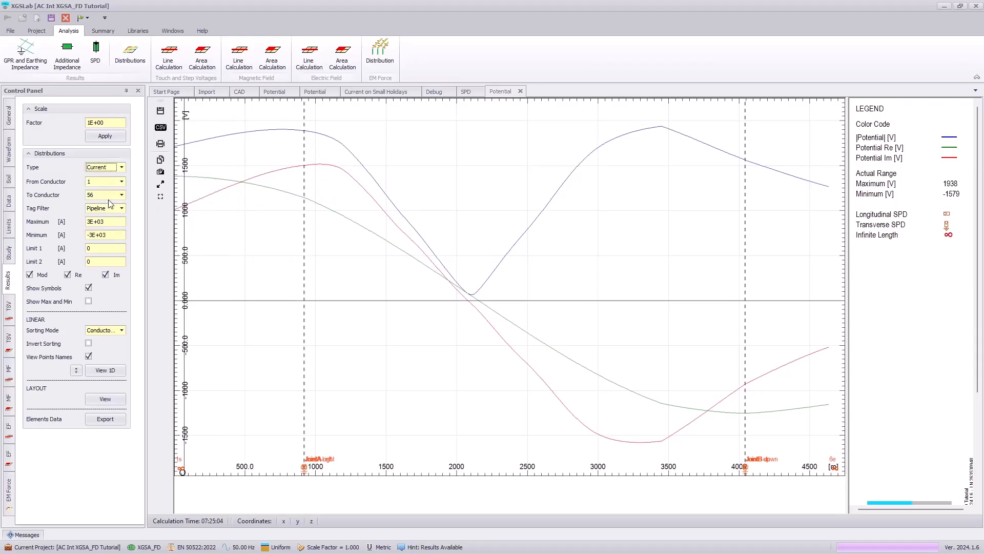
click(114, 374)
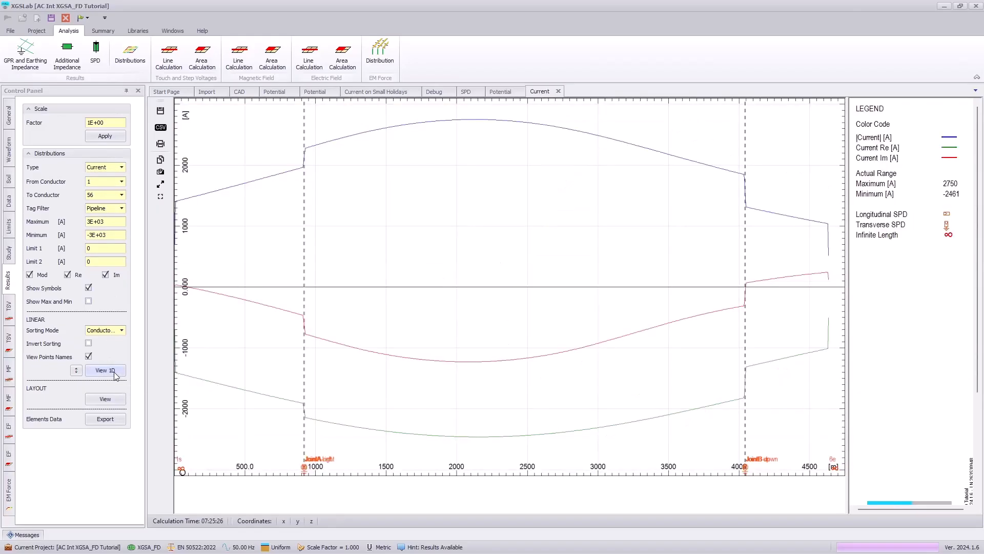
- Display the pipeline's Covering Stress Voltage both as a 1D plot and as a colour-coded layout view
click(122, 168)
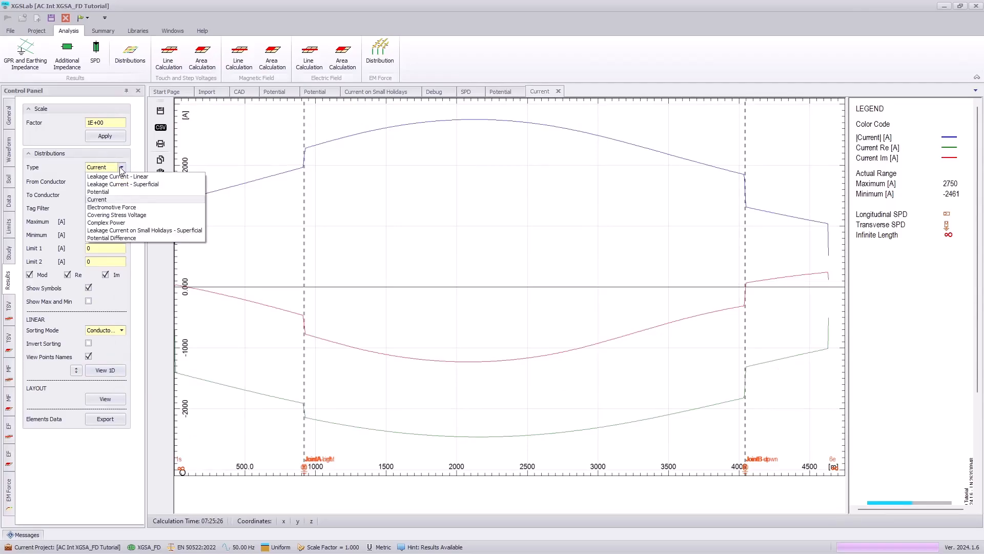
click(138, 215)
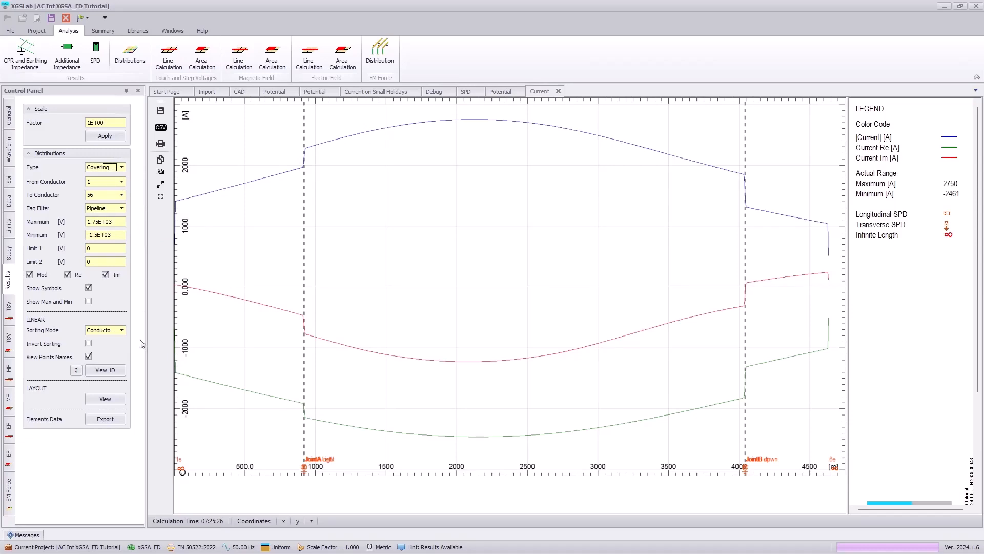
click(116, 375)
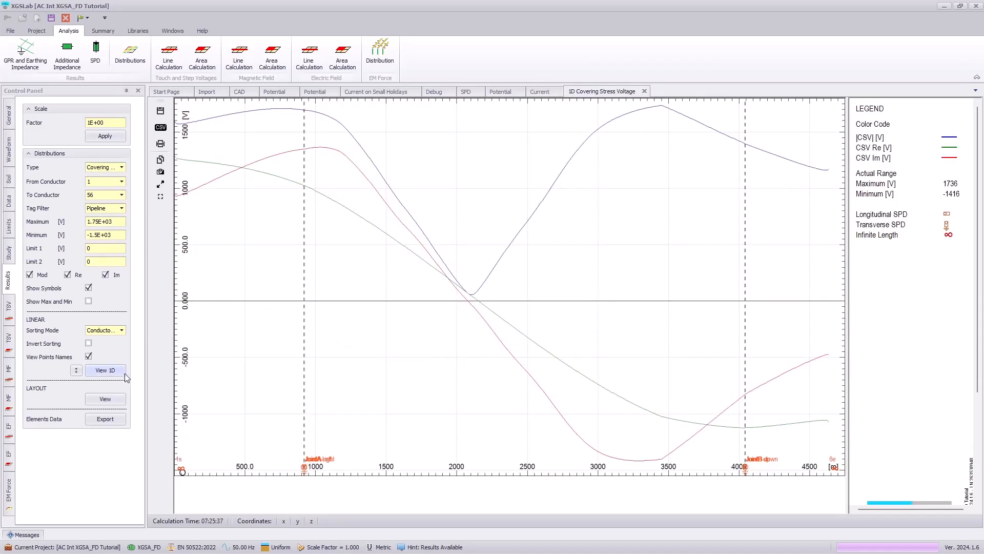
click(105, 400)
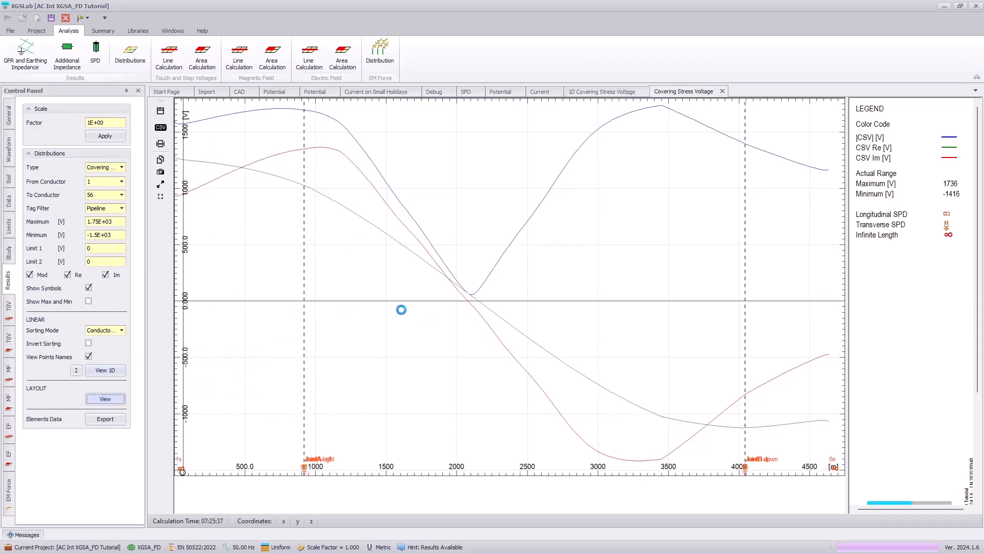
scroll(326, 309, down, 2)
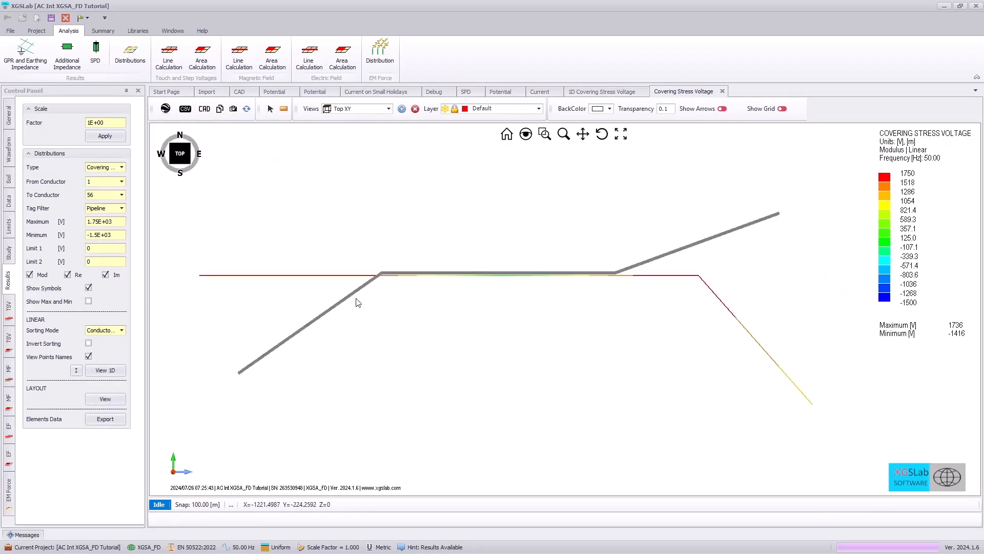